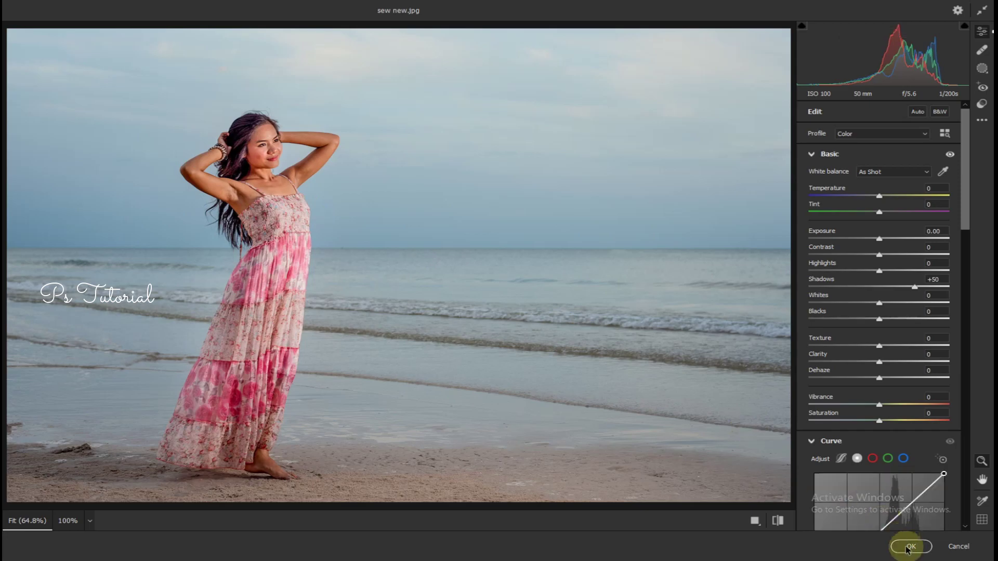
Apply the Camera Raw edit with Shadows at +50 and start Sky Replacement on the Background copy layer
{"action": "left_click", "coordinate": [910, 546]}
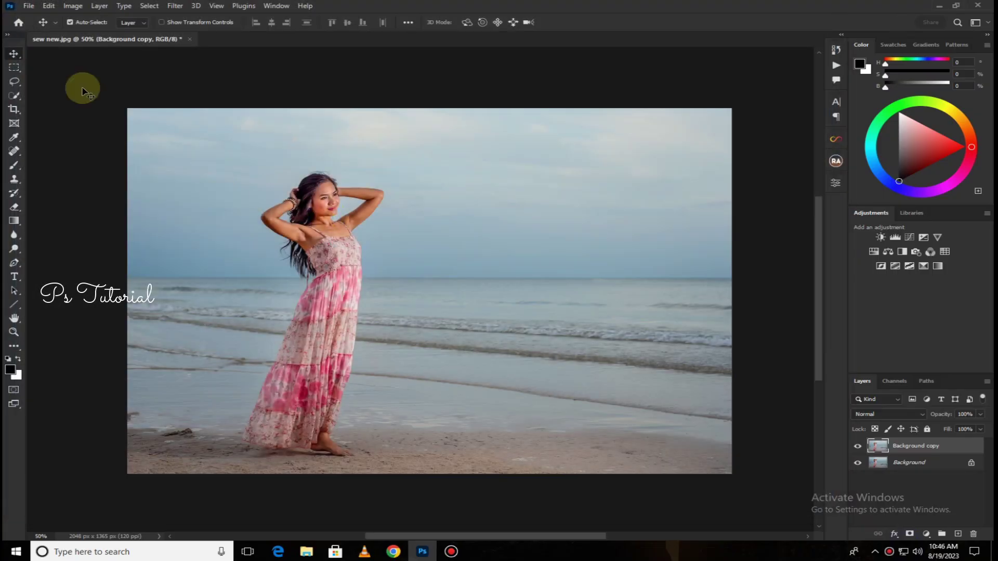
{"action": "left_click", "coordinate": [49, 6]}
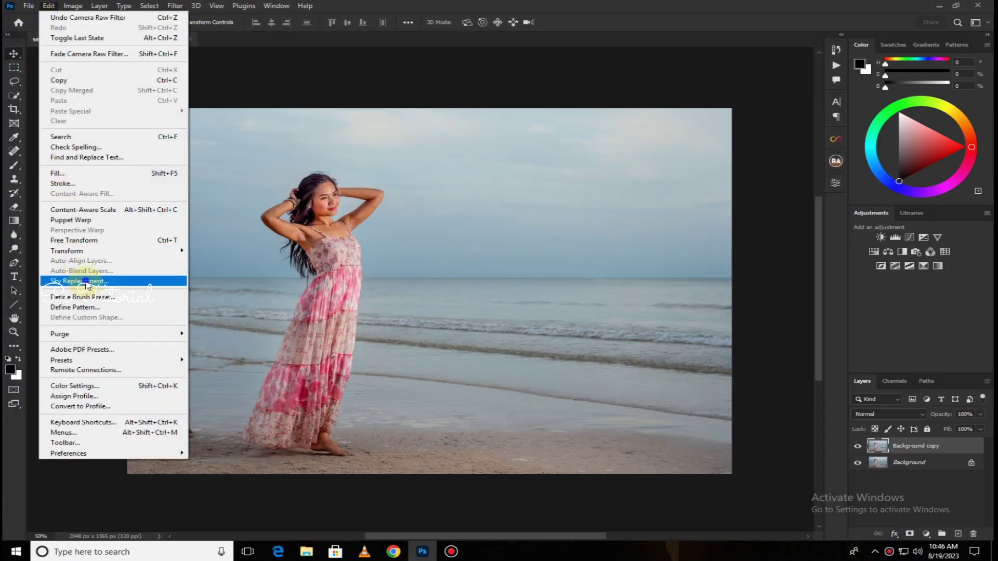
{"action": "left_click", "coordinate": [86, 282]}
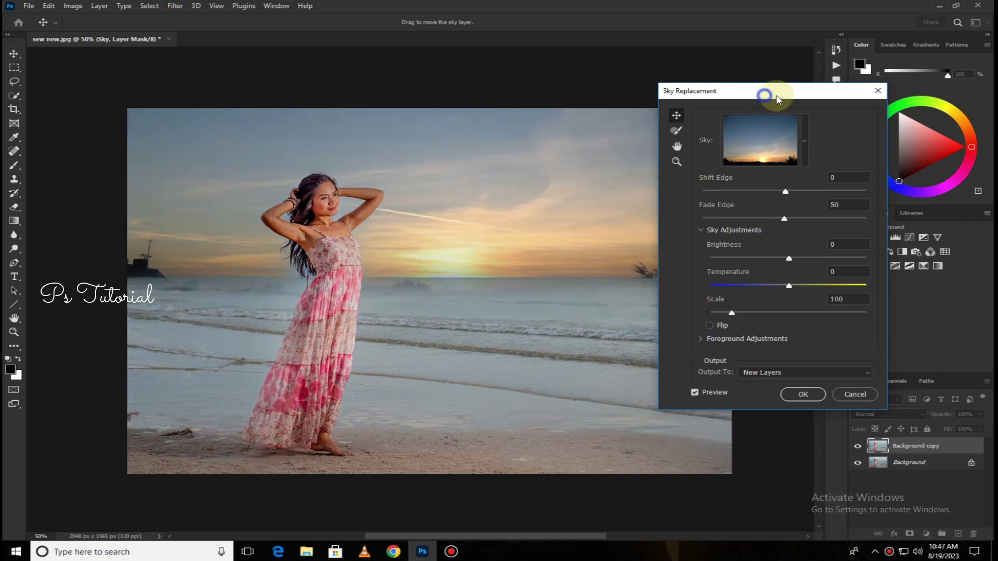
Set the sunset sky's brightness to 31 and apply the sky replacement as new layers
{"action": "left_click_drag", "start_coordinate": [777, 98], "coordinate": [905, 100]}
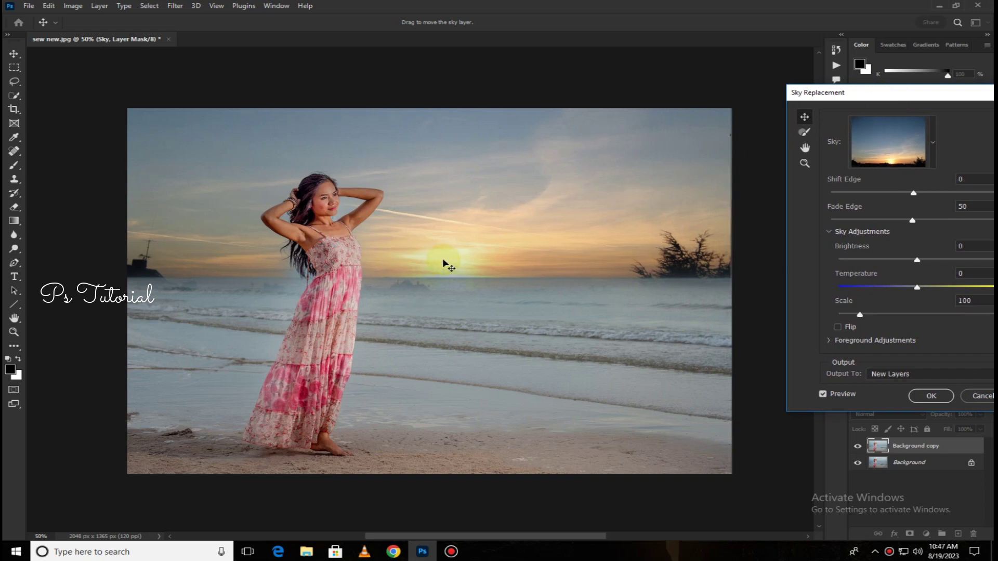
{"action": "left_click_drag", "start_coordinate": [443, 263], "coordinate": [414, 256]}
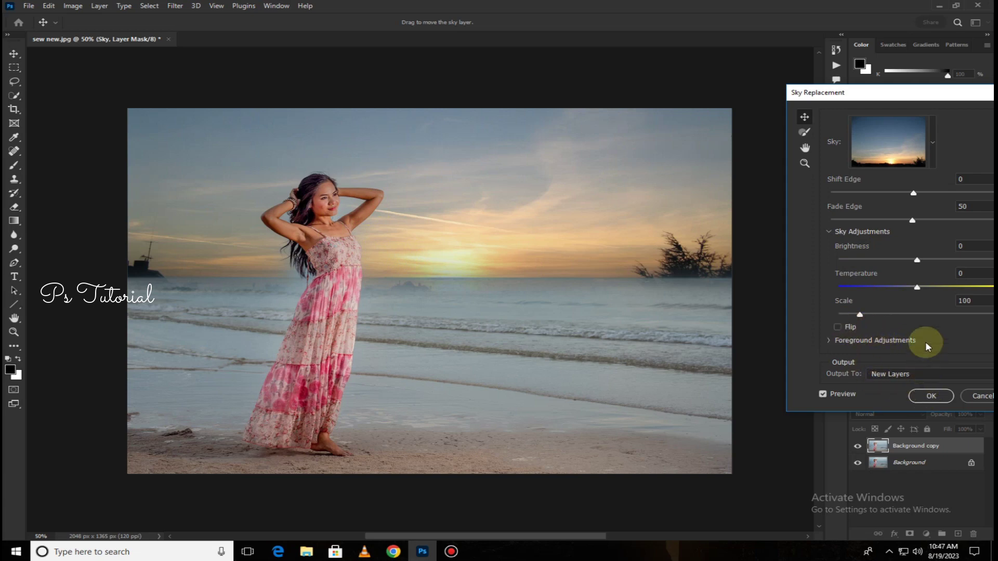
{"action": "left_click_drag", "start_coordinate": [884, 94], "coordinate": [761, 97]}
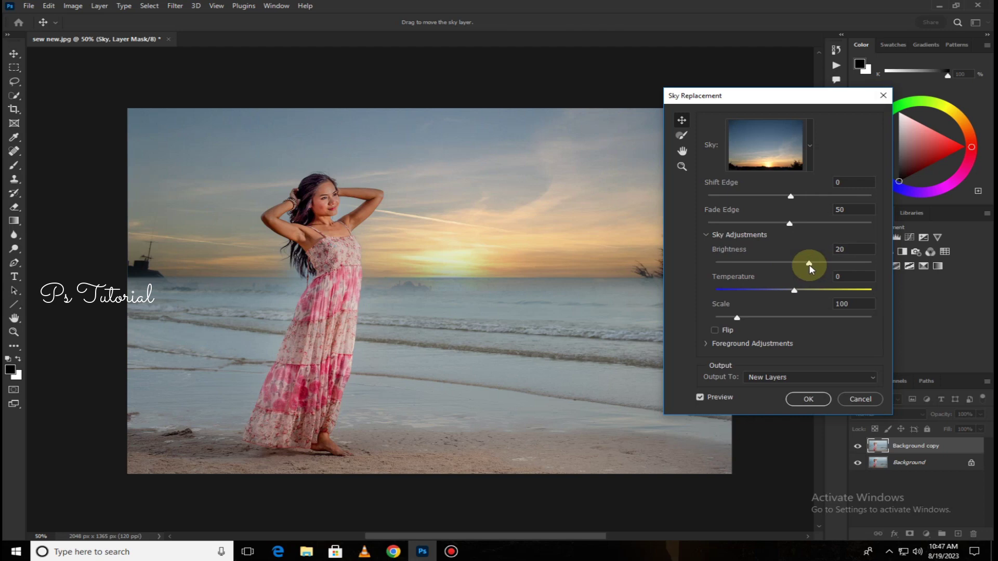
{"action": "left_click_drag", "start_coordinate": [809, 266], "coordinate": [814, 269]}
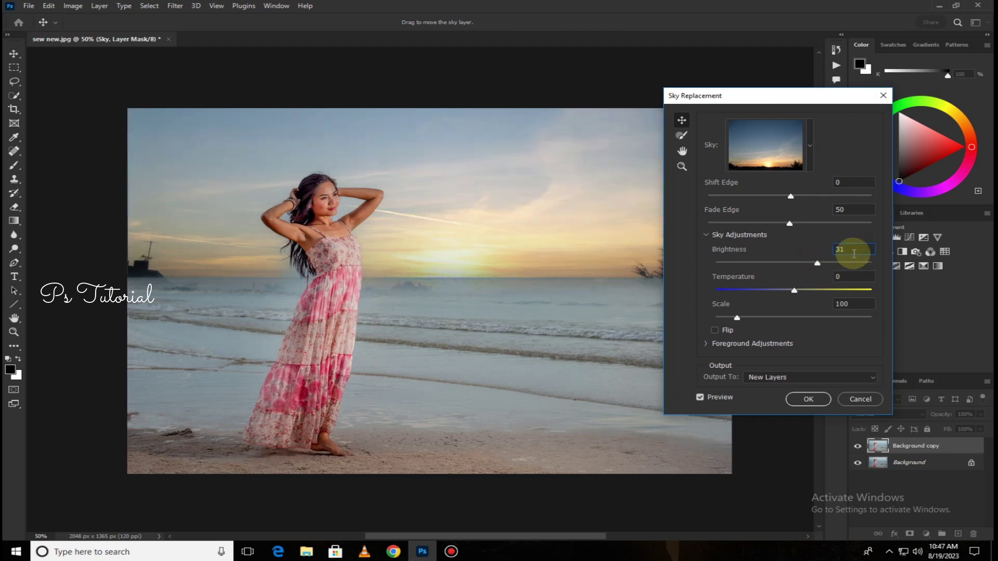
{"action": "left_click", "coordinate": [809, 399]}
Paint black on the Sky layer's mask with a smaller soft brush over the sea below the horizon
{"action": "left_click", "coordinate": [915, 476]}
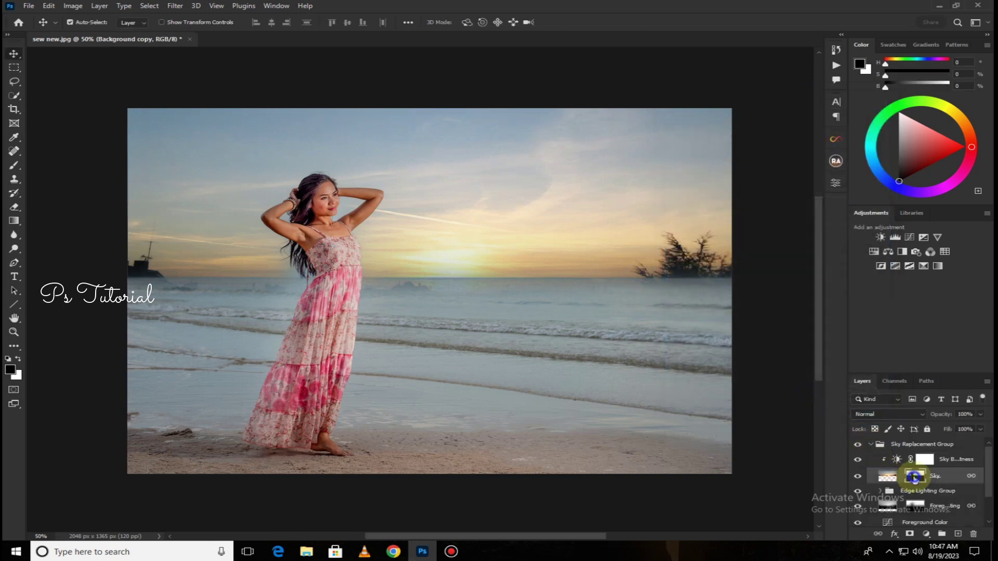
{"action": "left_click", "coordinate": [12, 172]}
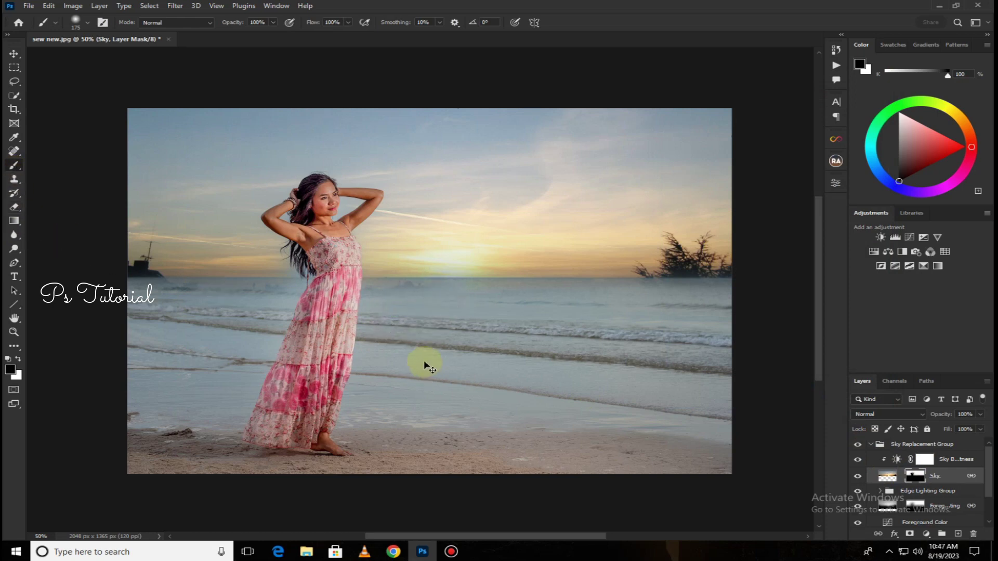
{"action": "key", "text": "bracketleft"}
{"action": "key", "text": "bracketleft"}
{"action": "key", "text": "bracketleft"}
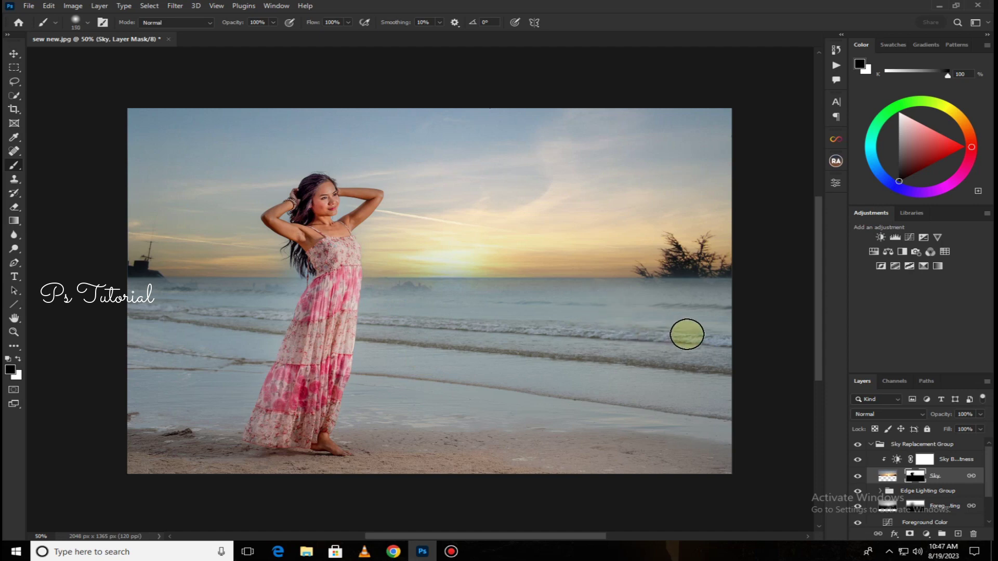
{"action": "mouse_move", "coordinate": [735, 298]}
{"action": "left_mouse_down"}
{"action": "mouse_move", "coordinate": [365, 293]}
{"action": "mouse_move", "coordinate": [397, 286]}
{"action": "mouse_move", "coordinate": [362, 295]}
{"action": "mouse_move", "coordinate": [464, 286]}
{"action": "mouse_move", "coordinate": [447, 311]}
{"action": "mouse_move", "coordinate": [449, 333]}
{"action": "left_mouse_up"}
Paint out the dark sky remnants over the water beside the woman on the Sky layer's mask
{"action": "key", "text": "ctrl+2"}
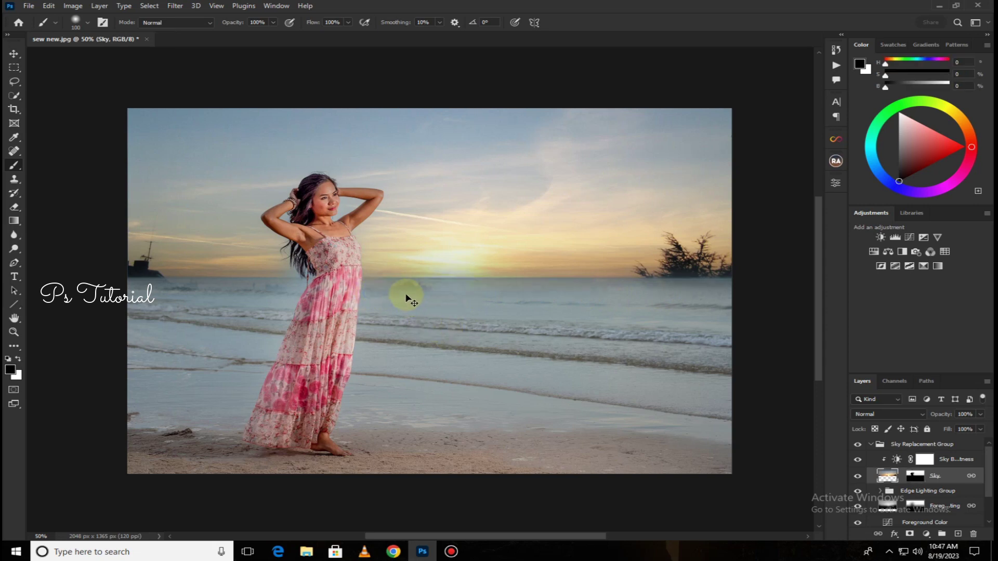
{"action": "mouse_move", "coordinate": [395, 295]}
{"action": "left_mouse_down"}
{"action": "mouse_move", "coordinate": [443, 292]}
{"action": "mouse_move", "coordinate": [354, 293]}
{"action": "mouse_move", "coordinate": [561, 290]}
{"action": "mouse_move", "coordinate": [568, 316]}
{"action": "left_mouse_up"}
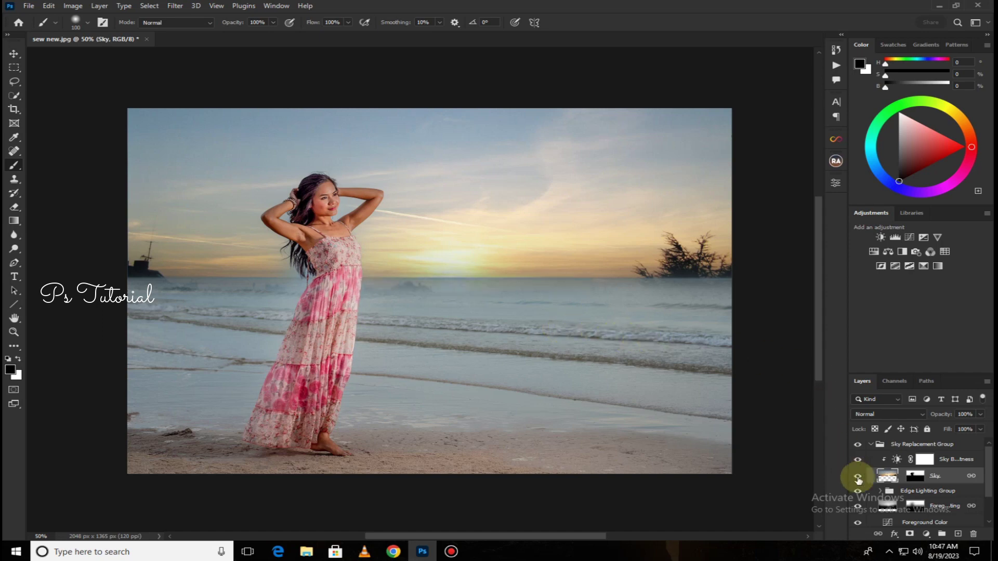
{"action": "left_click", "coordinate": [919, 481]}
{"action": "mouse_move", "coordinate": [697, 319]}
{"action": "left_mouse_down"}
{"action": "mouse_move", "coordinate": [728, 292]}
{"action": "mouse_move", "coordinate": [624, 295]}
{"action": "mouse_move", "coordinate": [703, 291]}
{"action": "mouse_move", "coordinate": [597, 291]}
{"action": "mouse_move", "coordinate": [708, 293]}
{"action": "mouse_move", "coordinate": [594, 282]}
{"action": "mouse_move", "coordinate": [653, 302]}
{"action": "mouse_move", "coordinate": [608, 289]}
{"action": "mouse_move", "coordinate": [523, 297]}
{"action": "left_mouse_up"}
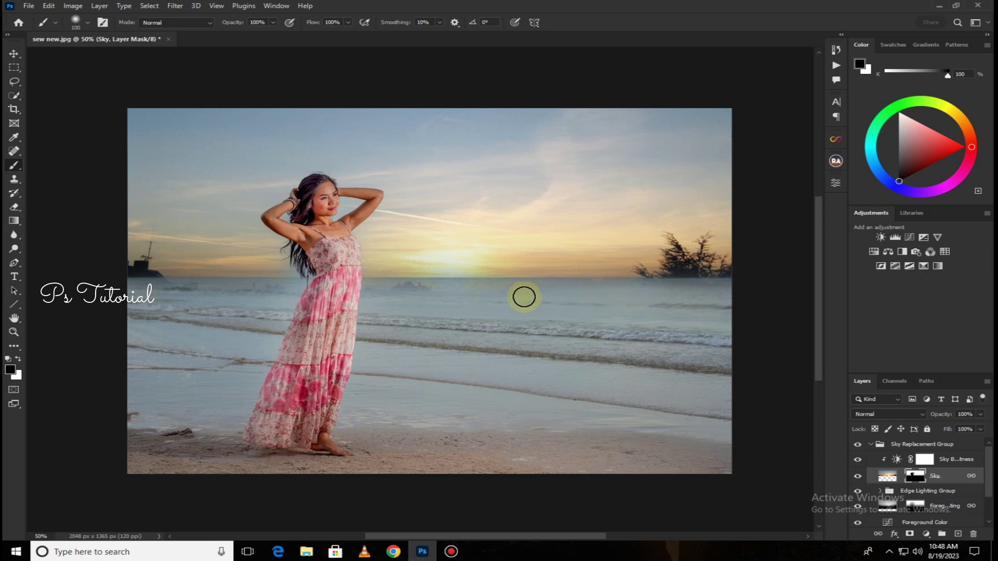
{"action": "scroll", "coordinate": [521, 301], "scroll_direction": "up", "scroll_amount": 2}
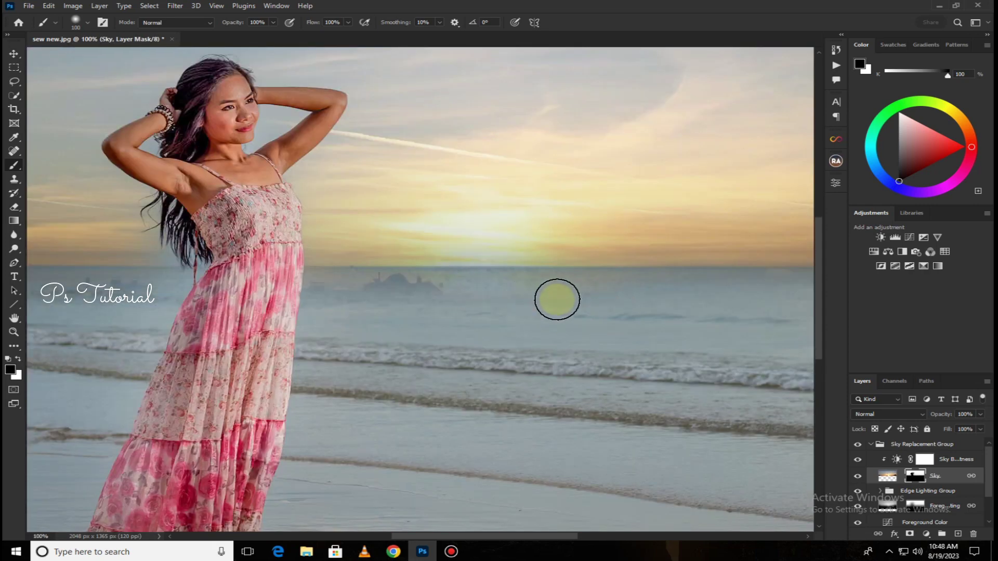
{"action": "mouse_move", "coordinate": [556, 297]}
{"action": "left_mouse_down"}
{"action": "mouse_move", "coordinate": [374, 296]}
{"action": "mouse_move", "coordinate": [608, 285]}
{"action": "mouse_move", "coordinate": [276, 291]}
{"action": "mouse_move", "coordinate": [753, 294]}
{"action": "mouse_move", "coordinate": [150, 319]}
{"action": "mouse_move", "coordinate": [174, 307]}
{"action": "mouse_move", "coordinate": [287, 310]}
{"action": "mouse_move", "coordinate": [178, 301]}
{"action": "mouse_move", "coordinate": [508, 304]}
{"action": "left_mouse_up"}
{"action": "mouse_move", "coordinate": [131, 350]}
{"action": "left_mouse_down"}
{"action": "mouse_move", "coordinate": [308, 362]}
{"action": "mouse_move", "coordinate": [631, 363]}
{"action": "left_mouse_up"}
{"action": "mouse_move", "coordinate": [330, 359]}
{"action": "left_mouse_down"}
{"action": "mouse_move", "coordinate": [237, 322]}
{"action": "mouse_move", "coordinate": [82, 323]}
{"action": "mouse_move", "coordinate": [339, 323]}
{"action": "mouse_move", "coordinate": [387, 349]}
{"action": "mouse_move", "coordinate": [196, 367]}
{"action": "left_mouse_up"}
Paint white on the Sky mask with a 20 px brush to bring back the sky between the woman's face and raised arm
{"action": "key", "text": "ctrl+plus"}
{"action": "left_click_drag", "start_coordinate": [341, 236], "coordinate": [363, 452]}
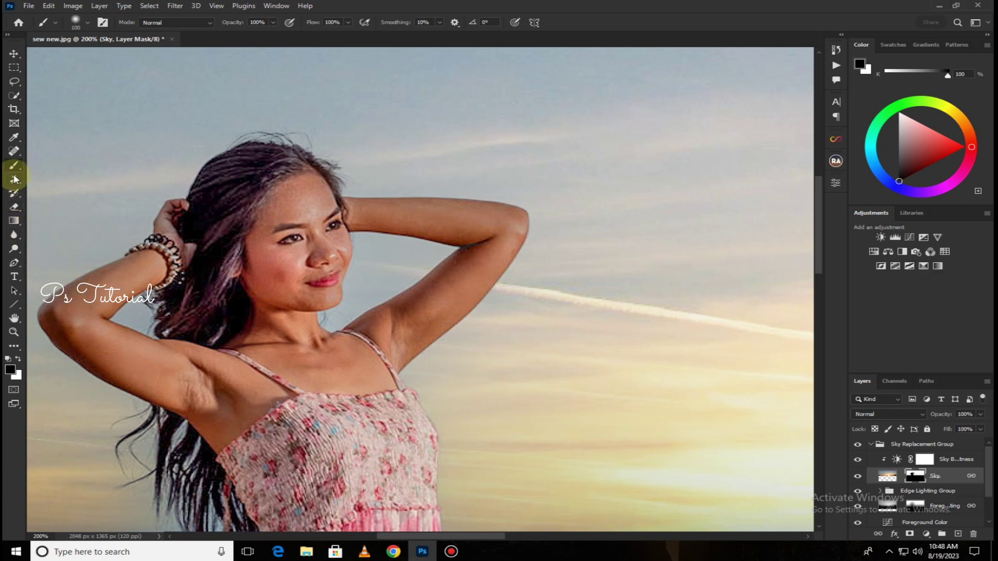
{"action": "left_click", "coordinate": [17, 360]}
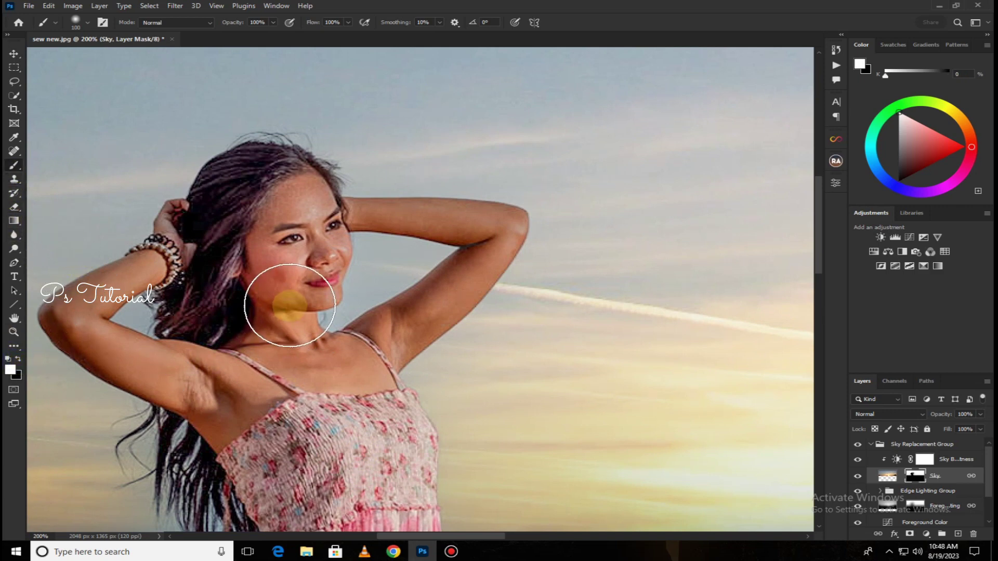
{"action": "key", "text": "bracketleft"}
{"action": "key", "text": "bracketleft"}
{"action": "key", "text": "bracketleft"}
{"action": "key", "text": "bracketleft"}
{"action": "key", "text": "bracketleft"}
{"action": "key", "text": "bracketleft"}
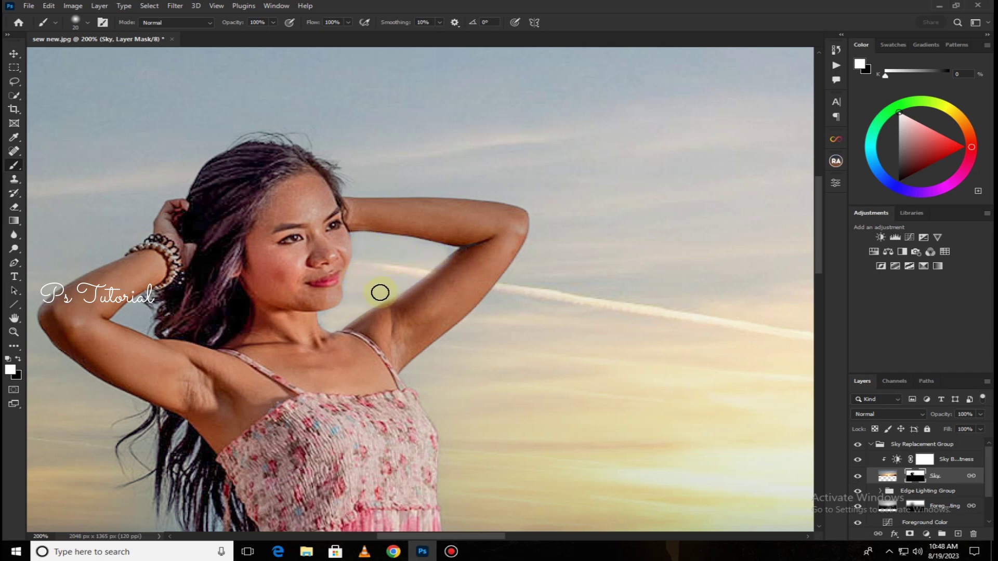
Paint white on the Sky mask just above the horizon beside the ends of the woman's hair
{"action": "left_click_drag", "start_coordinate": [391, 328], "coordinate": [413, 173]}
{"action": "left_click_drag", "start_coordinate": [260, 301], "coordinate": [399, 308]}
{"action": "left_click_drag", "start_coordinate": [391, 344], "coordinate": [400, 240]}
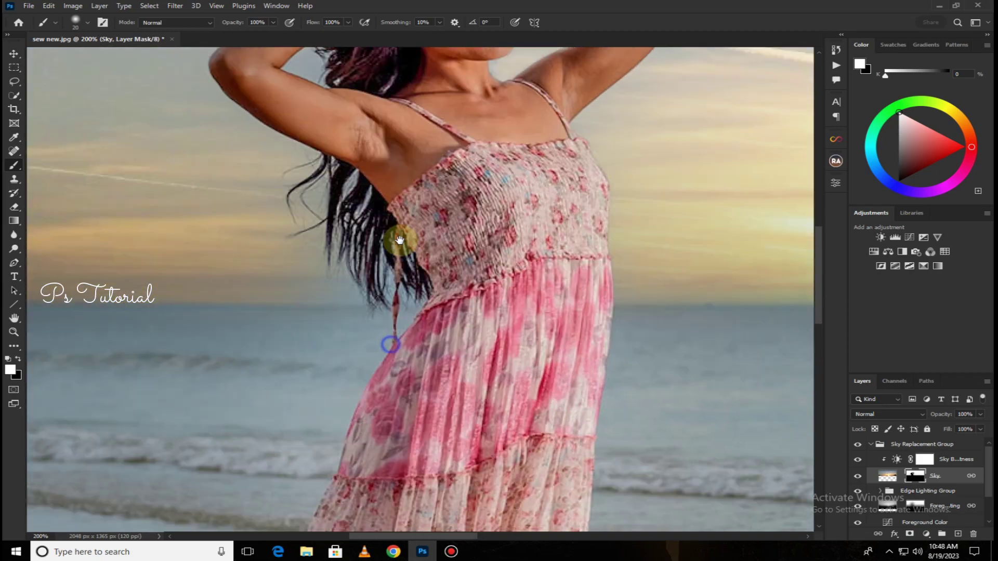
{"action": "left_click_drag", "start_coordinate": [317, 294], "coordinate": [354, 297]}
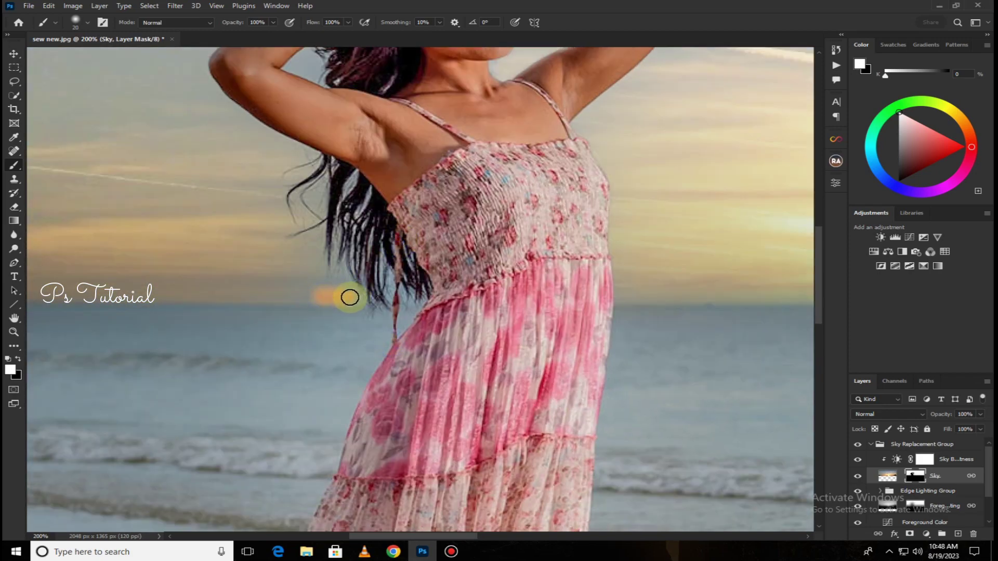
Hide the Background layer and merge the Sky Replacement Group with Background copy into one layer
{"action": "key", "text": "ctrl+minus"}
{"action": "key", "text": "ctrl+minus"}
{"action": "key", "text": "ctrl+minus"}
{"action": "key", "text": "ctrl+minus"}
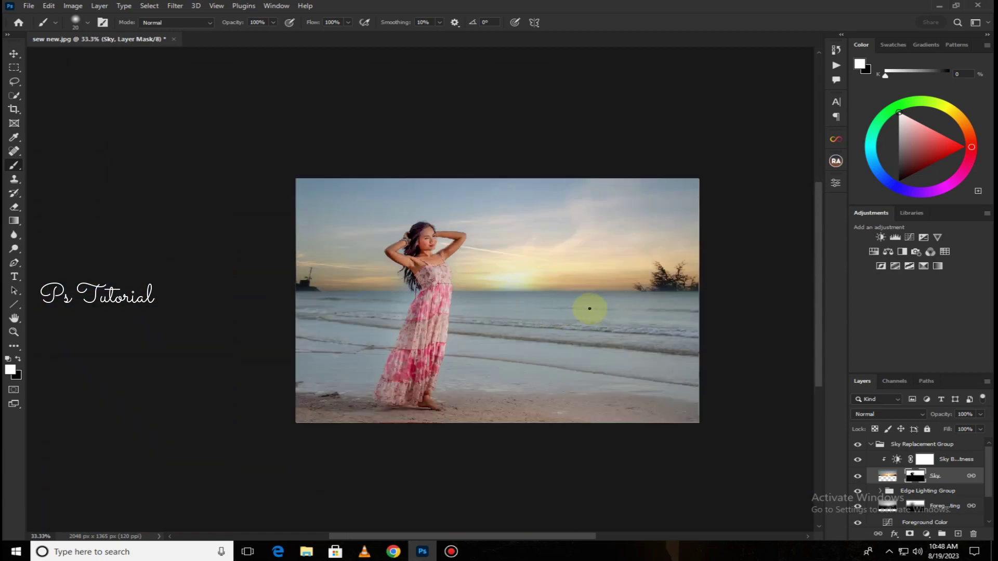
{"action": "left_click_drag", "start_coordinate": [575, 307], "coordinate": [446, 296]}
{"action": "left_click", "coordinate": [872, 447]}
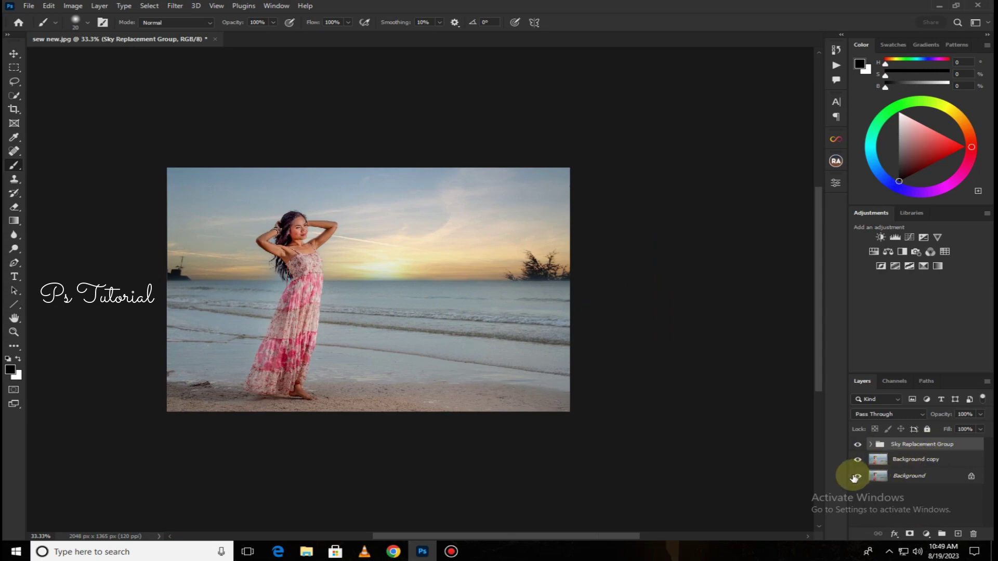
{"action": "key", "text": "ctrl+e"}
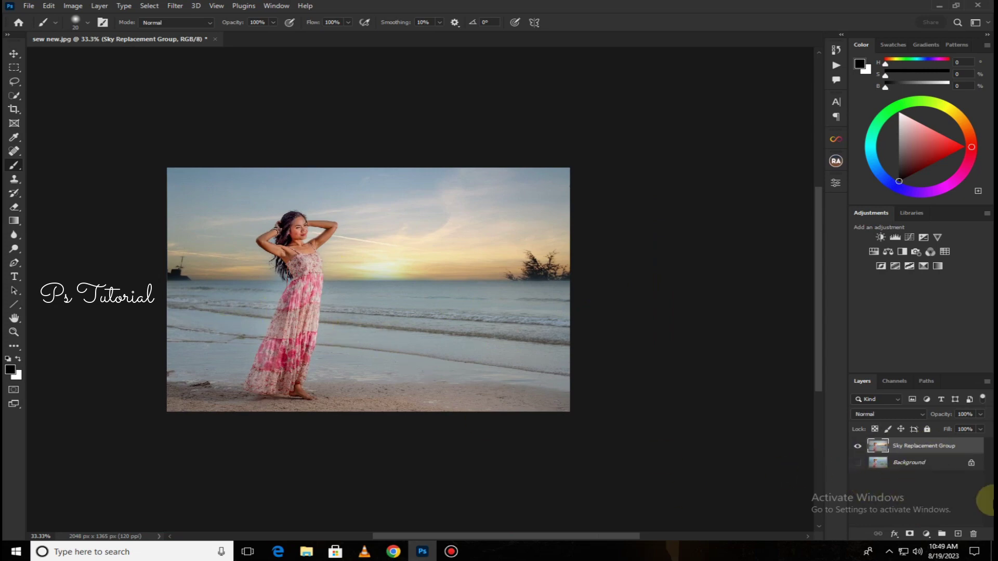
Remove the dark tree at the right end of the horizon by patching it with clean sky using the Patch tool
{"action": "left_click", "coordinate": [14, 151]}
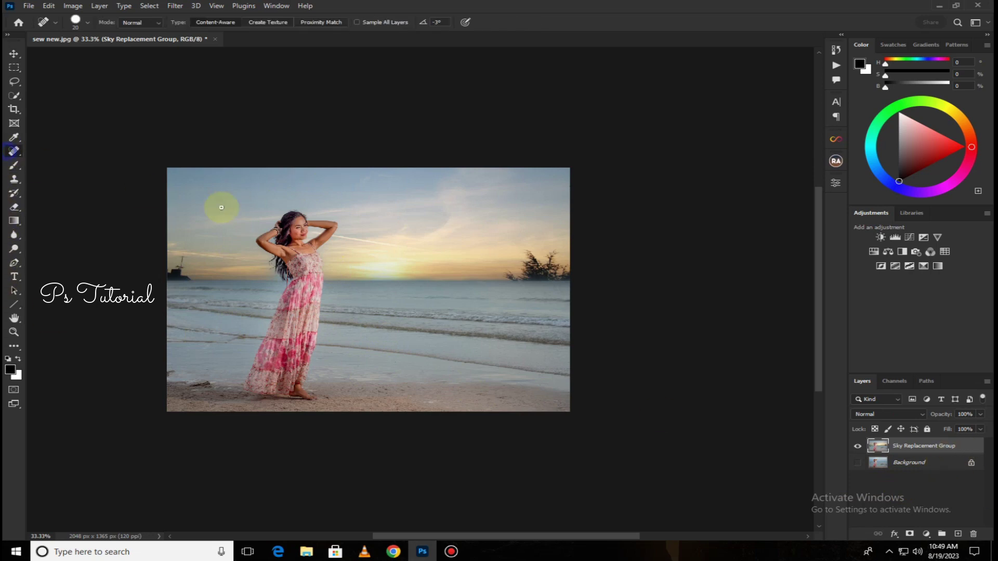
{"action": "left_click", "coordinate": [14, 138]}
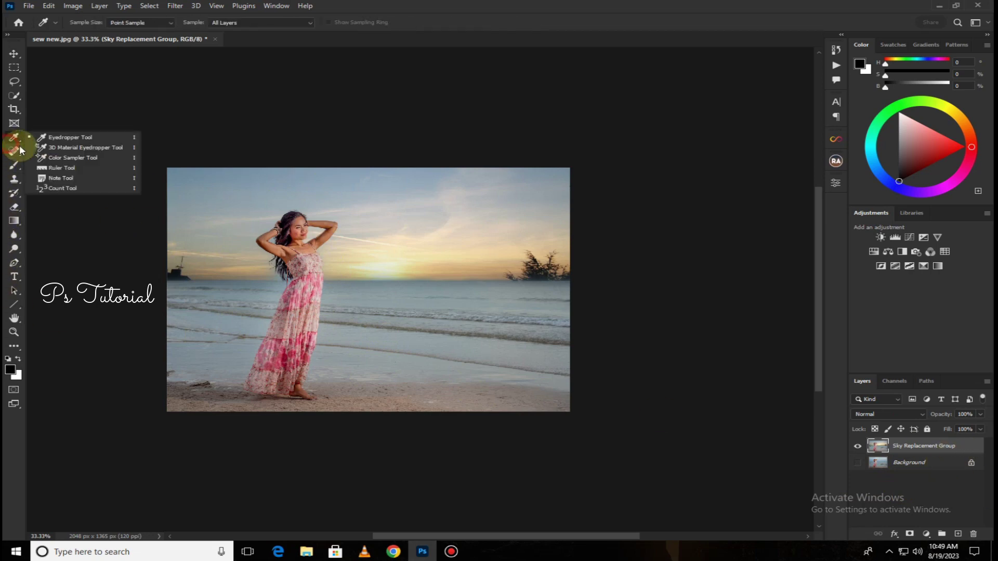
{"action": "right_click", "coordinate": [14, 152]}
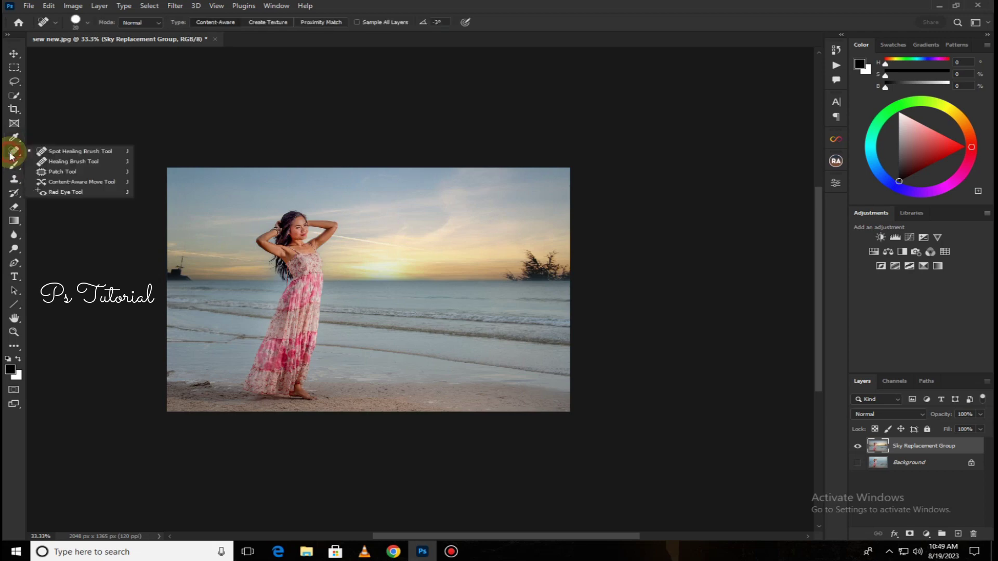
{"action": "left_click", "coordinate": [62, 171]}
{"action": "key", "text": "ctrl+plus"}
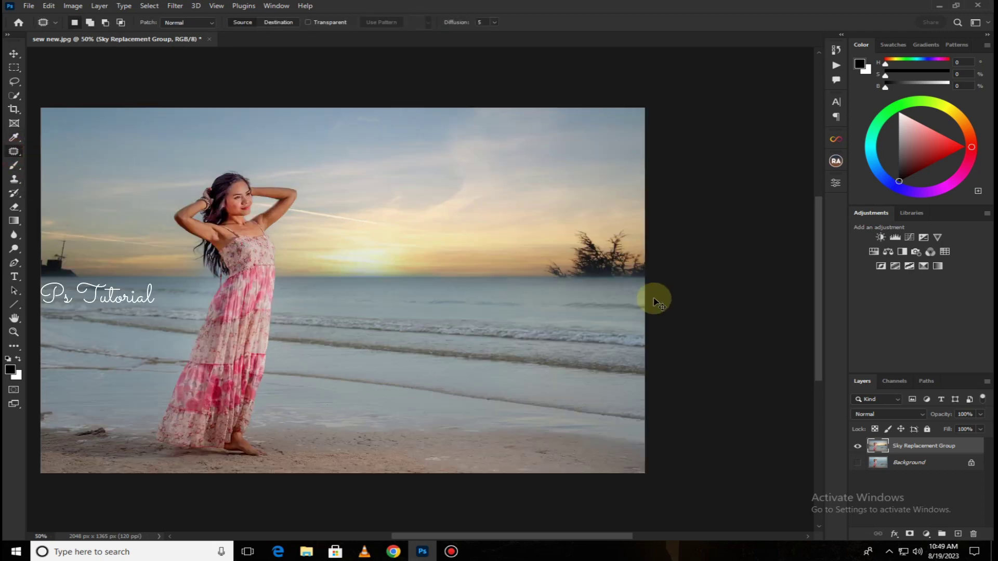
{"action": "key", "text": "ctrl+plus"}
{"action": "left_click_drag", "start_coordinate": [653, 296], "coordinate": [510, 310]}
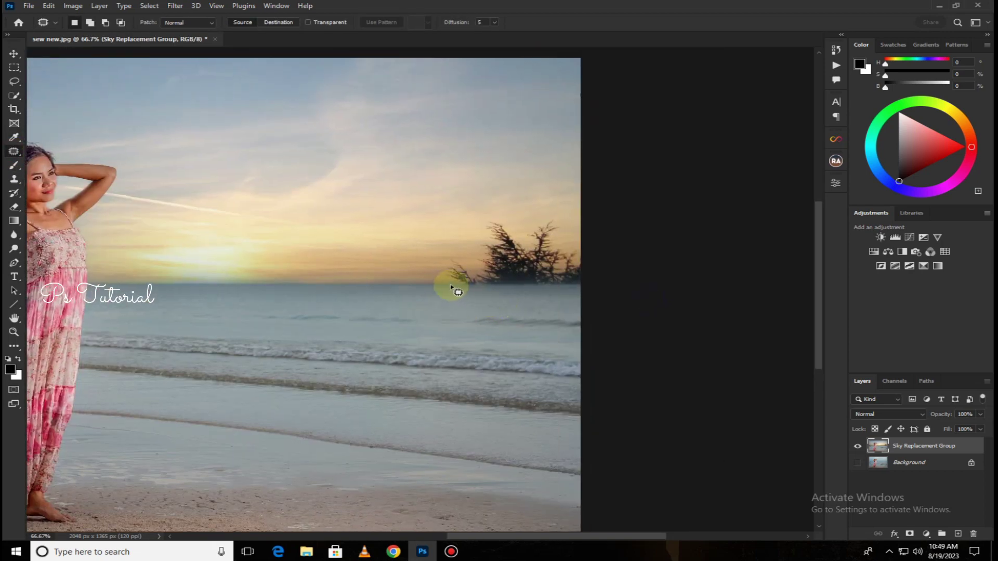
{"action": "mouse_move", "coordinate": [458, 286]}
{"action": "left_mouse_down"}
{"action": "mouse_move", "coordinate": [571, 288]}
{"action": "mouse_move", "coordinate": [583, 276]}
{"action": "mouse_move", "coordinate": [579, 231]}
{"action": "left_mouse_up"}
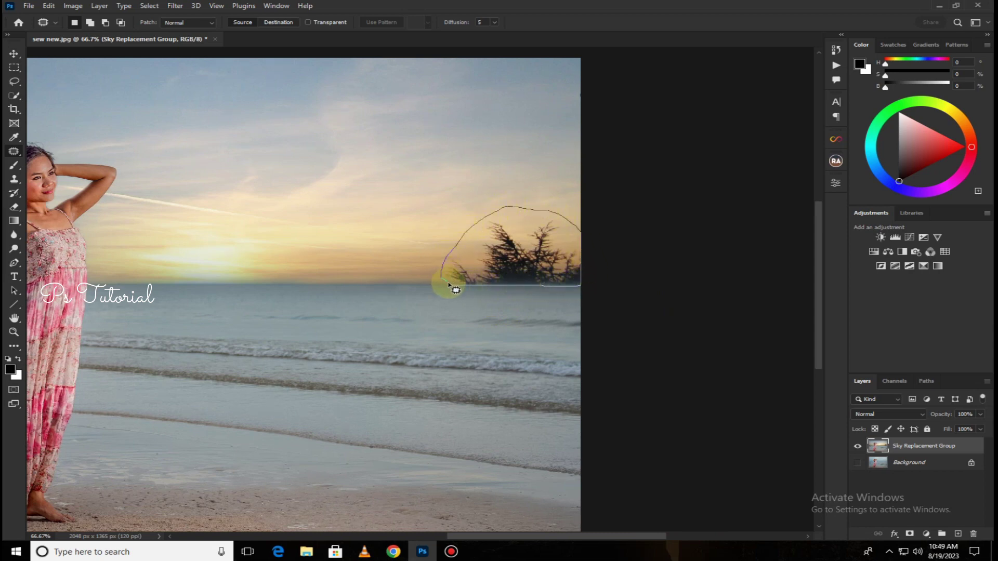
{"action": "left_click_drag", "start_coordinate": [454, 286], "coordinate": [451, 285]}
{"action": "left_click_drag", "start_coordinate": [501, 263], "coordinate": [364, 265]}
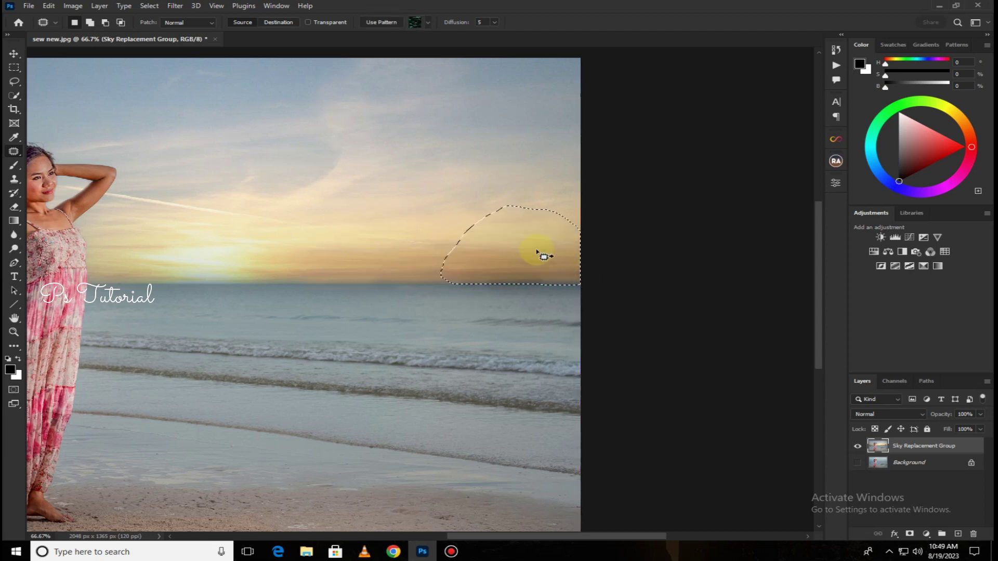
{"action": "left_click", "coordinate": [443, 221]}
Patch away the dark ship silhouette at the left end of the horizon and clear the selection
{"action": "left_click_drag", "start_coordinate": [333, 321], "coordinate": [599, 318]}
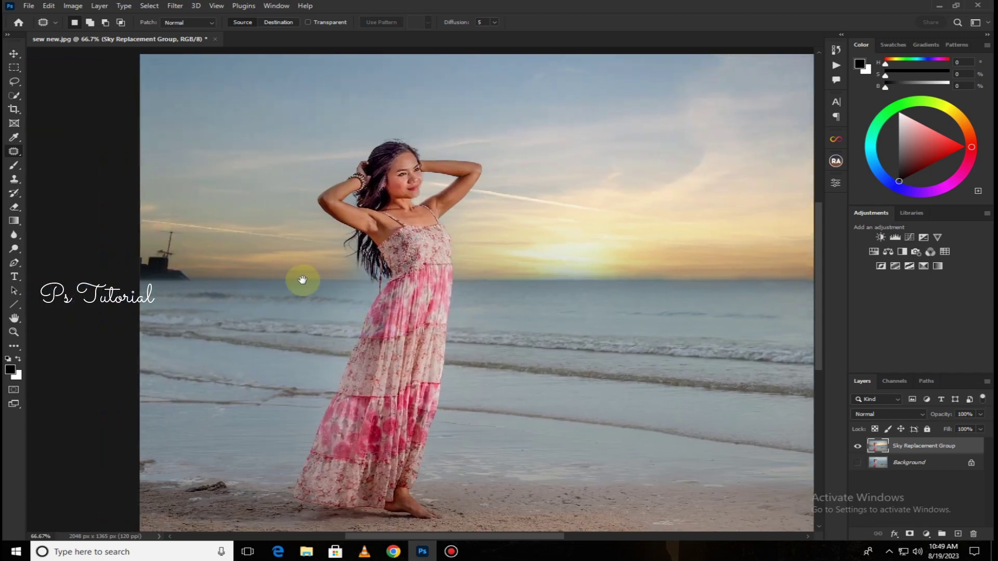
{"action": "left_click_drag", "start_coordinate": [304, 280], "coordinate": [458, 298]}
{"action": "mouse_move", "coordinate": [344, 250]}
{"action": "left_mouse_down"}
{"action": "mouse_move", "coordinate": [368, 300]}
{"action": "mouse_move", "coordinate": [296, 301]}
{"action": "mouse_move", "coordinate": [290, 259]}
{"action": "mouse_move", "coordinate": [332, 239]}
{"action": "mouse_move", "coordinate": [379, 267]}
{"action": "mouse_move", "coordinate": [419, 267]}
{"action": "left_mouse_up"}
{"action": "key", "text": "ctrl+d"}
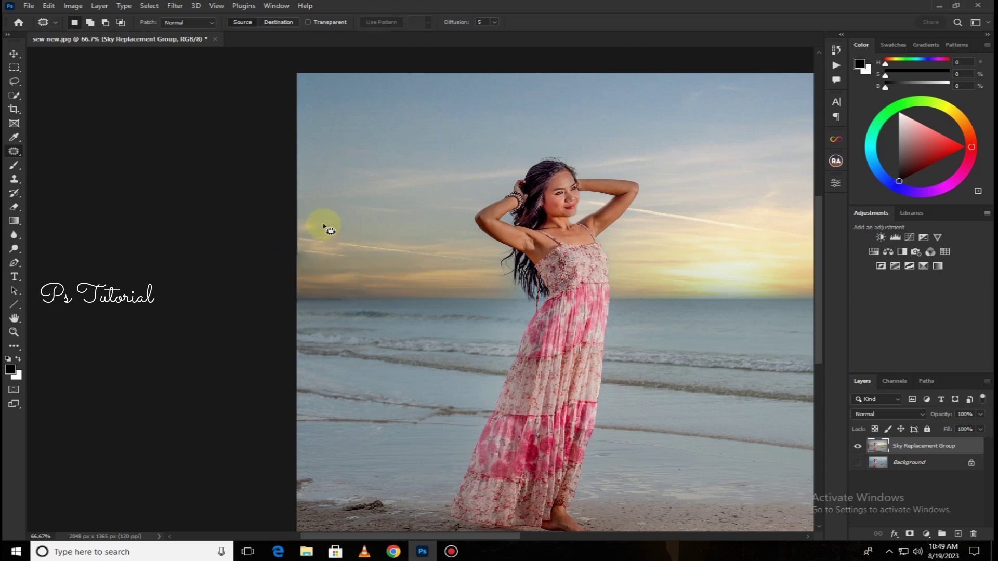
Touch up leftover traces in the sky near the horizon with the Spot Healing Brush
{"action": "right_click", "coordinate": [14, 153]}
{"action": "left_click", "coordinate": [68, 148]}
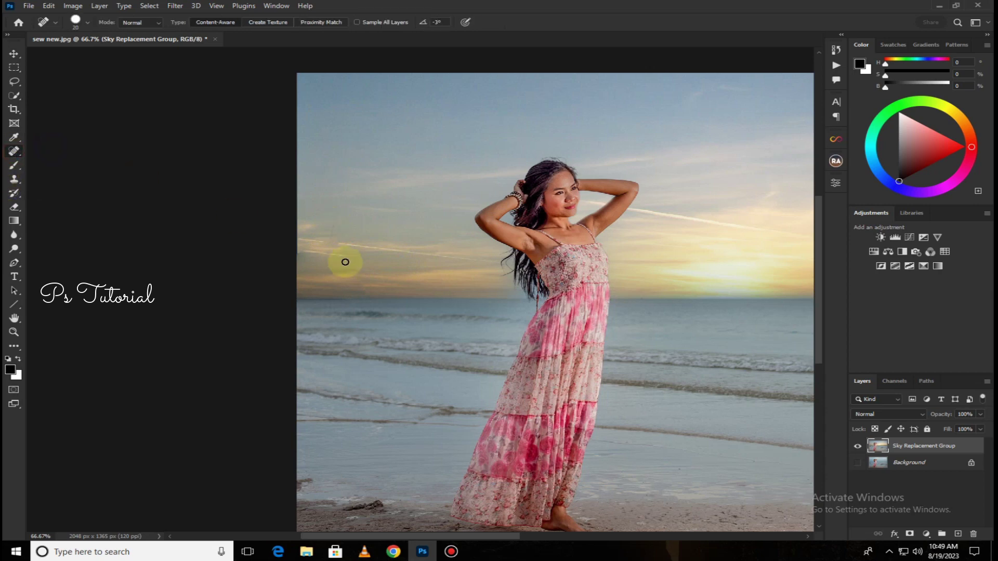
{"action": "key", "text": "ctrl+plus"}
{"action": "left_click_drag", "start_coordinate": [292, 179], "coordinate": [288, 217]}
{"action": "left_click_drag", "start_coordinate": [364, 237], "coordinate": [270, 239]}
{"action": "left_click_drag", "start_coordinate": [617, 278], "coordinate": [171, 248]}
{"action": "mouse_move", "coordinate": [501, 232]}
{"action": "left_mouse_down"}
{"action": "mouse_move", "coordinate": [188, 237]}
{"action": "mouse_move", "coordinate": [440, 224]}
{"action": "left_mouse_up"}
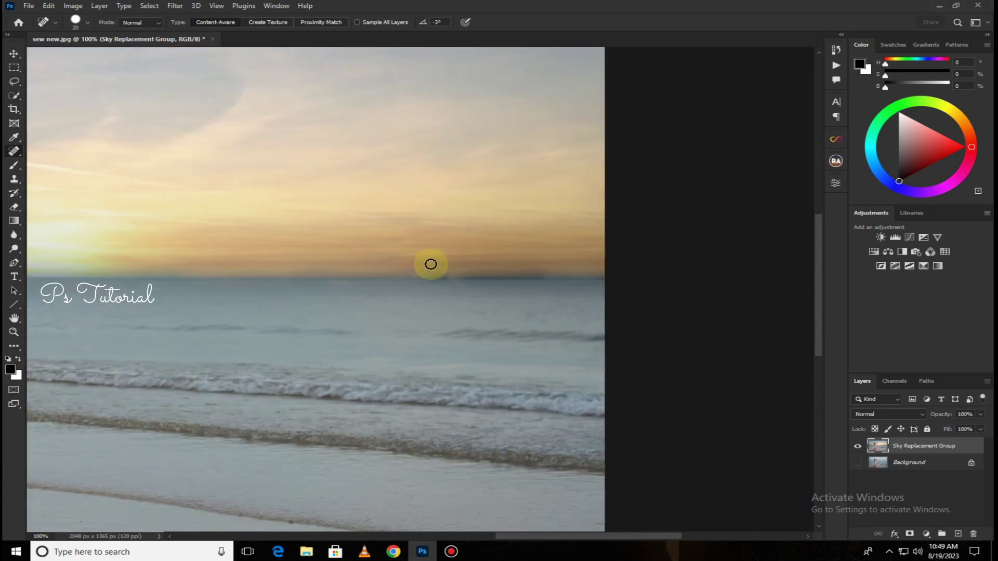
{"action": "key", "text": "ctrl+minus"}
{"action": "key", "text": "ctrl+minus"}
{"action": "key", "text": "ctrl+minus"}
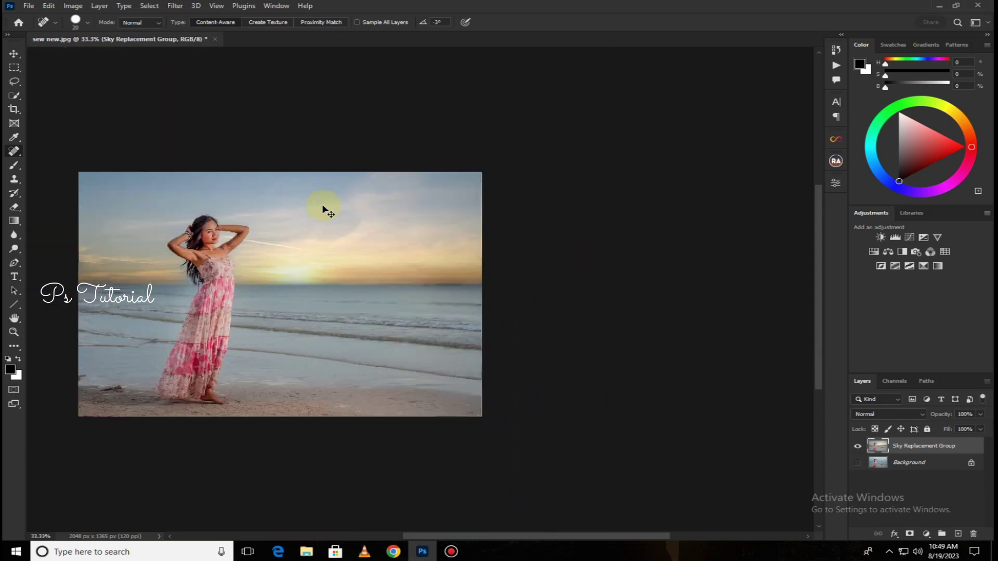
{"action": "left_click_drag", "start_coordinate": [318, 271], "coordinate": [470, 289]}
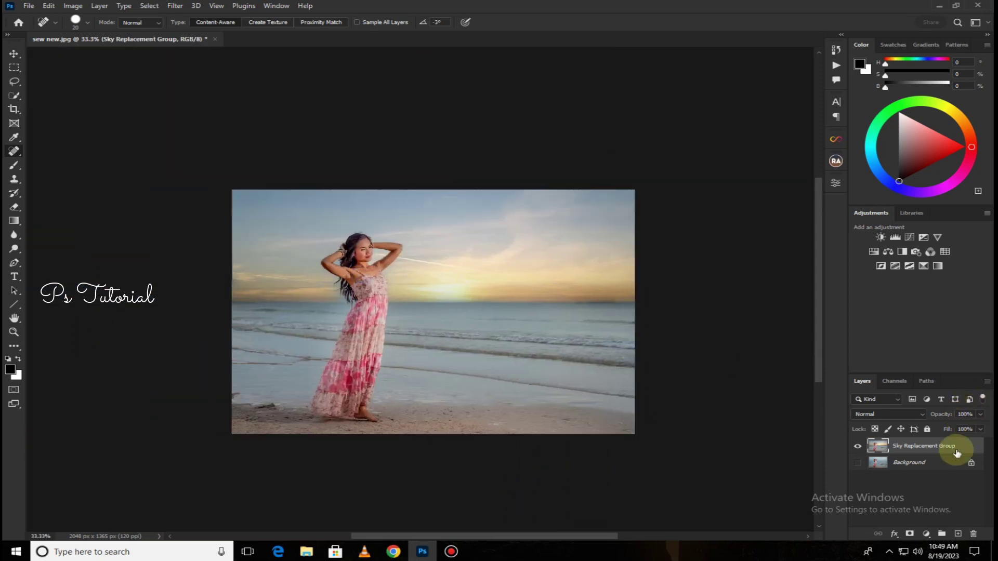
Duplicate the Sky Replacement Group layer and raise the copy's Shadows to about +25 in the Camera Raw Filter
{"action": "left_click_drag", "start_coordinate": [958, 448], "coordinate": [959, 536]}
{"action": "left_click", "coordinate": [175, 5]}
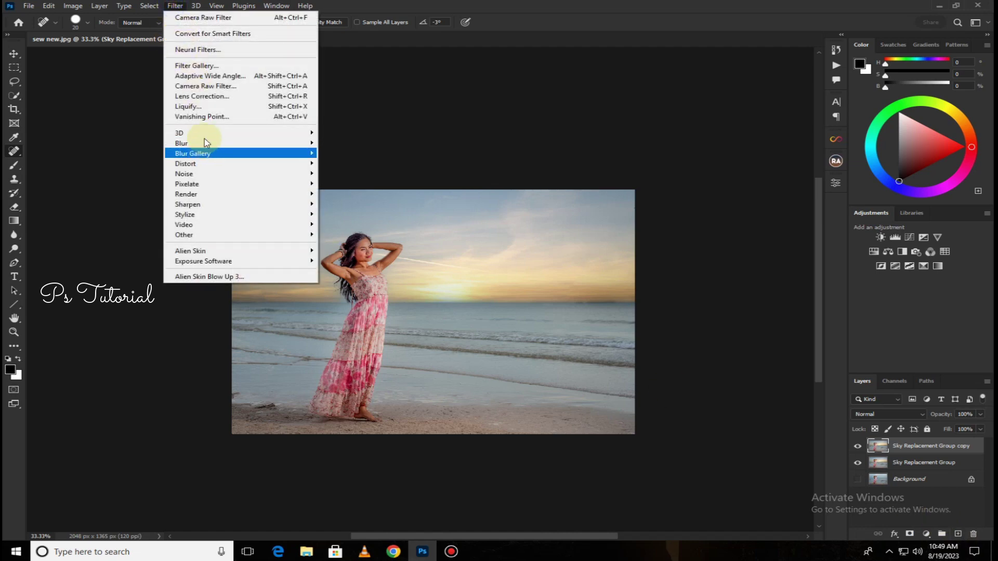
{"action": "left_click", "coordinate": [204, 86]}
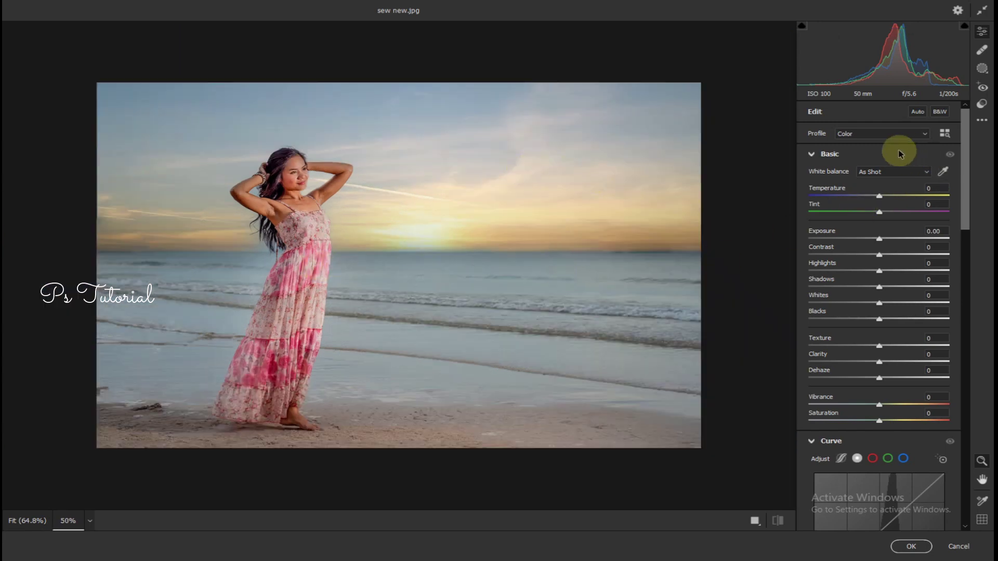
{"action": "left_click_drag", "start_coordinate": [882, 290], "coordinate": [903, 296]}
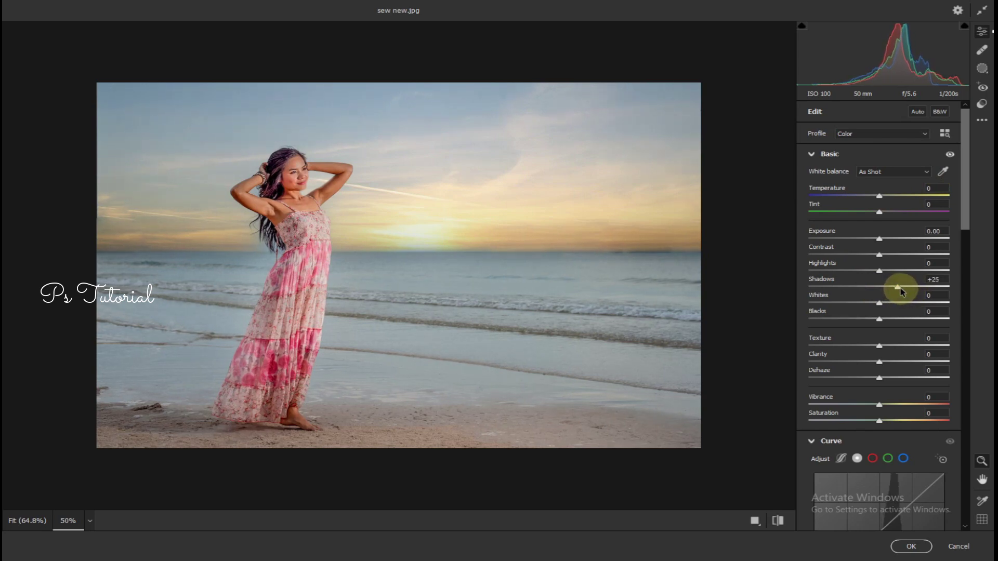
Create a radial gradient mask and fit its tall ellipse around the woman from above her head to below her feet
{"action": "left_click", "coordinate": [982, 68]}
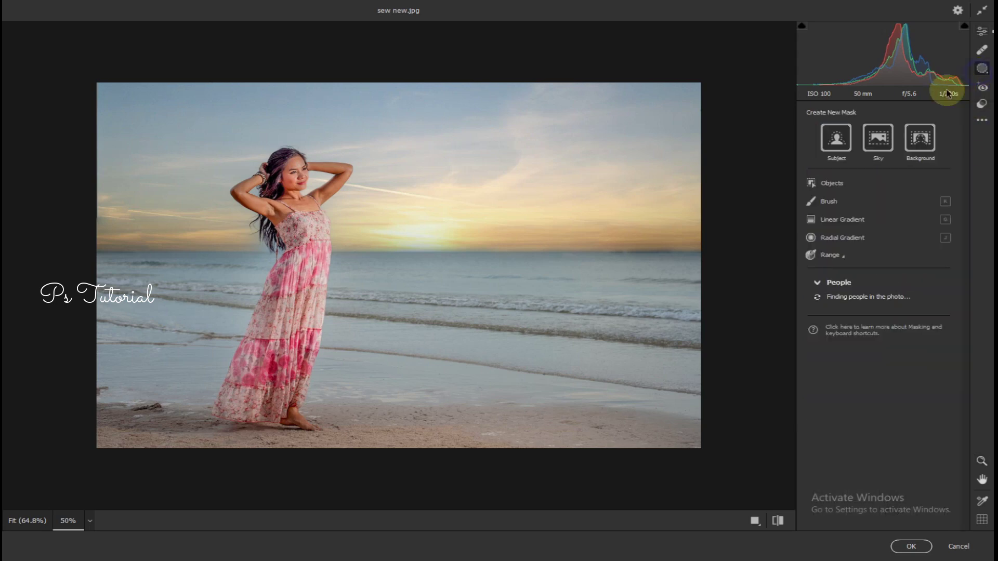
{"action": "left_click", "coordinate": [842, 238]}
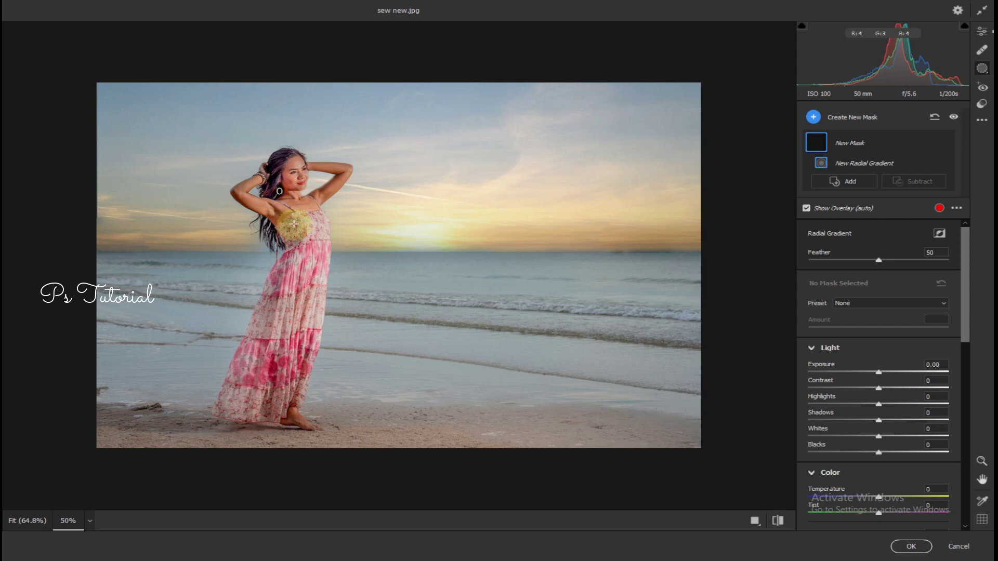
{"action": "left_click_drag", "start_coordinate": [319, 272], "coordinate": [325, 281]}
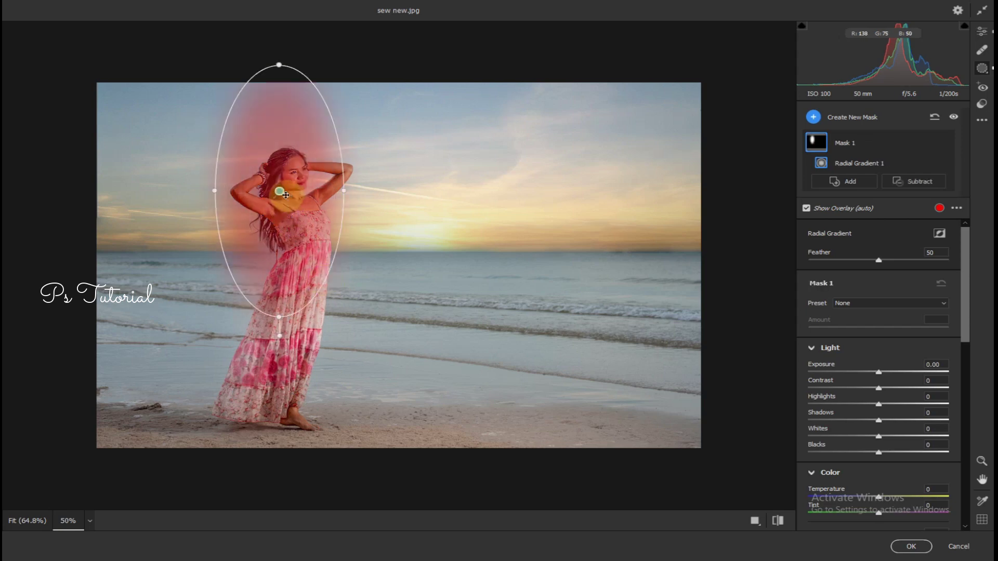
{"action": "left_click_drag", "start_coordinate": [283, 193], "coordinate": [285, 238]}
{"action": "left_click_drag", "start_coordinate": [280, 190], "coordinate": [272, 338]}
{"action": "left_click_drag", "start_coordinate": [273, 209], "coordinate": [272, 159]}
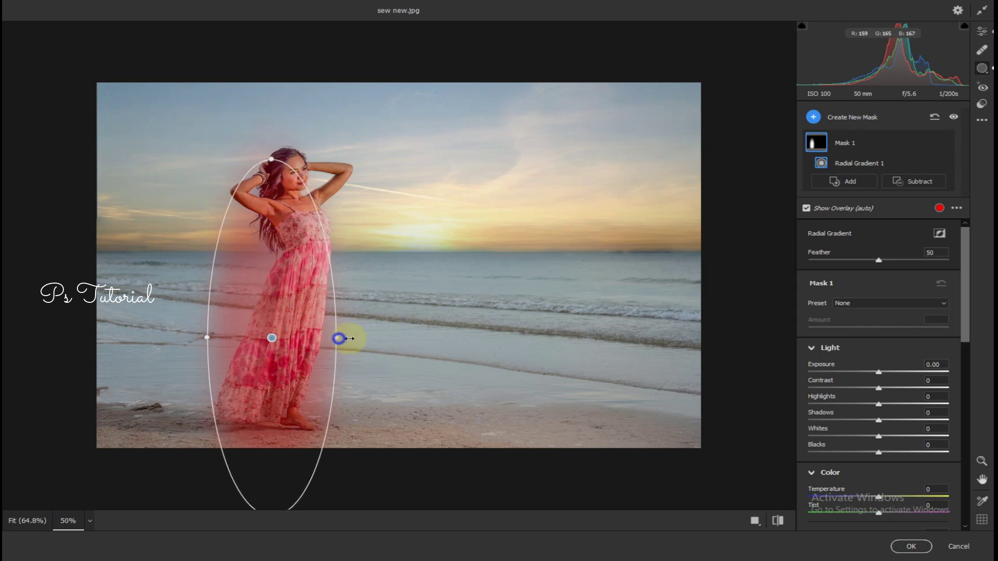
{"action": "left_click_drag", "start_coordinate": [339, 339], "coordinate": [347, 337]}
{"action": "left_click_drag", "start_coordinate": [275, 338], "coordinate": [278, 282]}
{"action": "left_click_drag", "start_coordinate": [350, 283], "coordinate": [360, 282]}
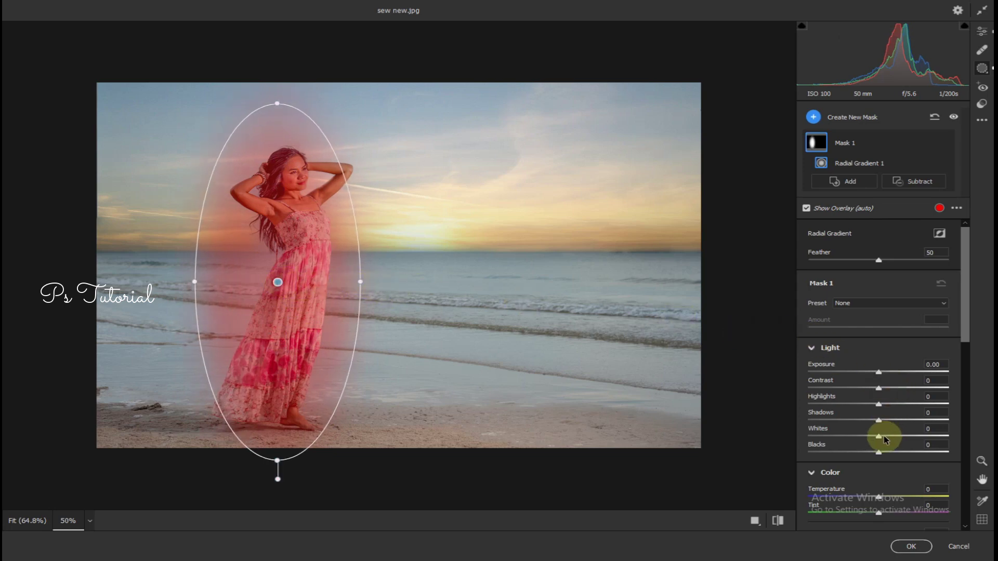
Set the radial mask's Whites to +27, recentre the ellipse on the woman and apply the Camera Raw edits
{"action": "left_click_drag", "start_coordinate": [883, 437], "coordinate": [897, 437]}
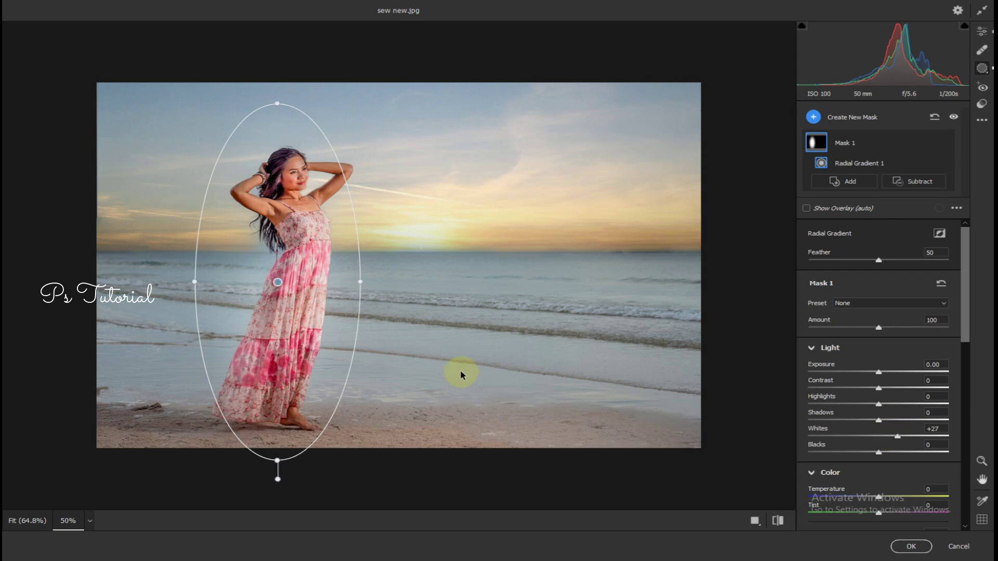
{"action": "left_click_drag", "start_coordinate": [274, 285], "coordinate": [287, 281]}
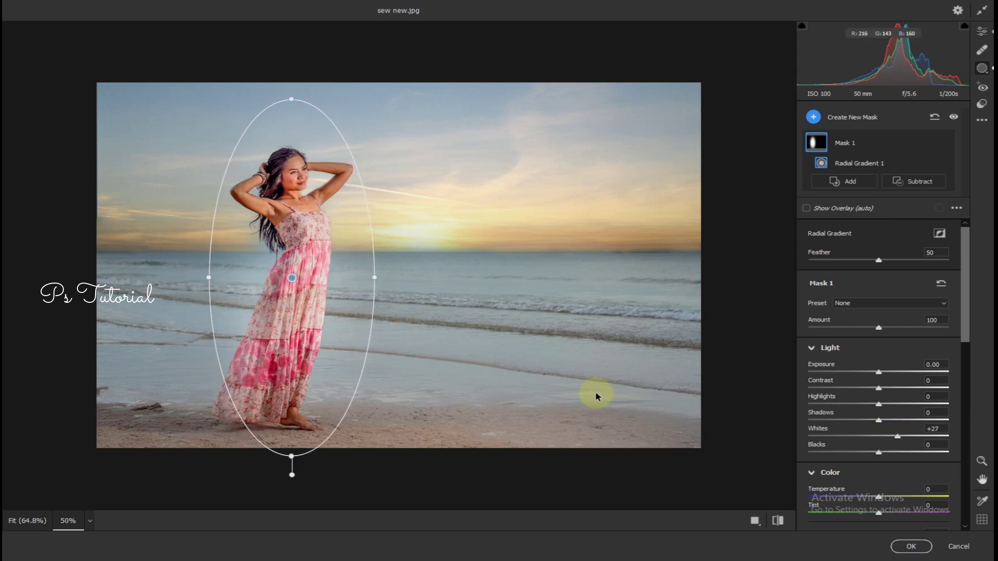
{"action": "left_click", "coordinate": [912, 539]}
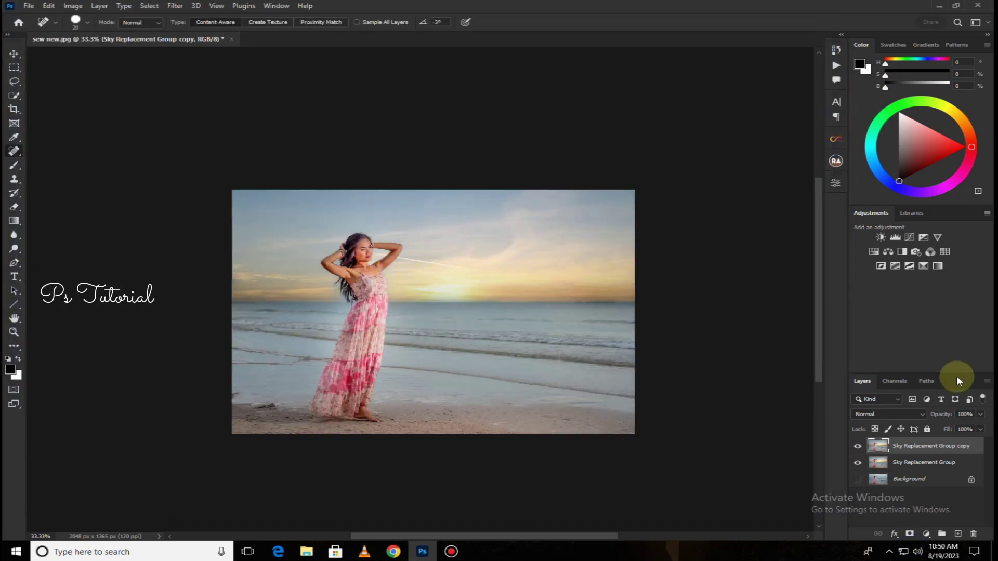
Merge the edited copy down into Sky Replacement Group and duplicate the merged layer
{"action": "right_click", "coordinate": [947, 446]}
{"action": "left_click", "coordinate": [845, 405]}
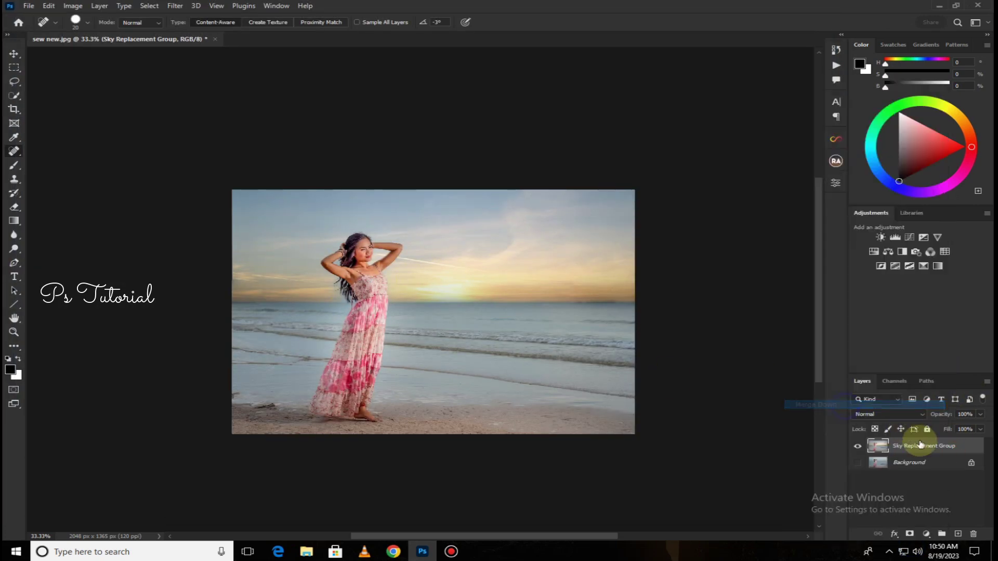
{"action": "left_click_drag", "start_coordinate": [920, 445], "coordinate": [957, 534]}
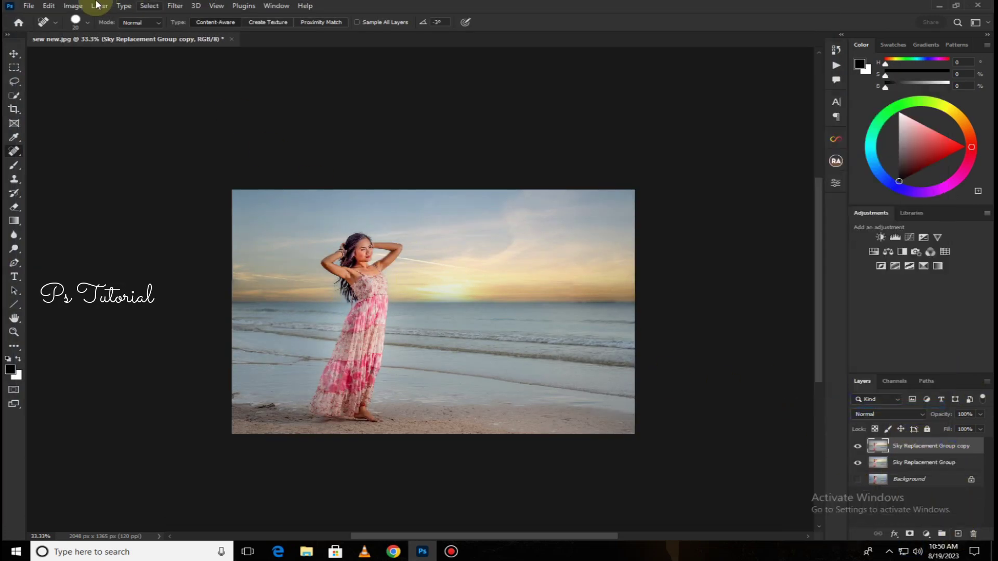
In the Camera Raw Filter's Color Mixer, set the yellows to Saturation +60 and Luminance about -11
{"action": "left_click", "coordinate": [174, 6]}
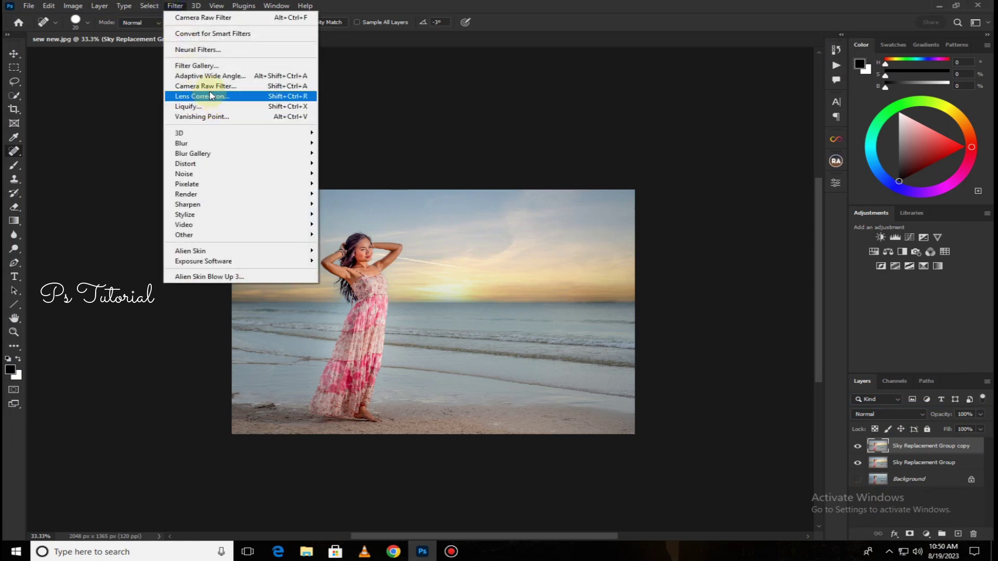
{"action": "left_click", "coordinate": [210, 95]}
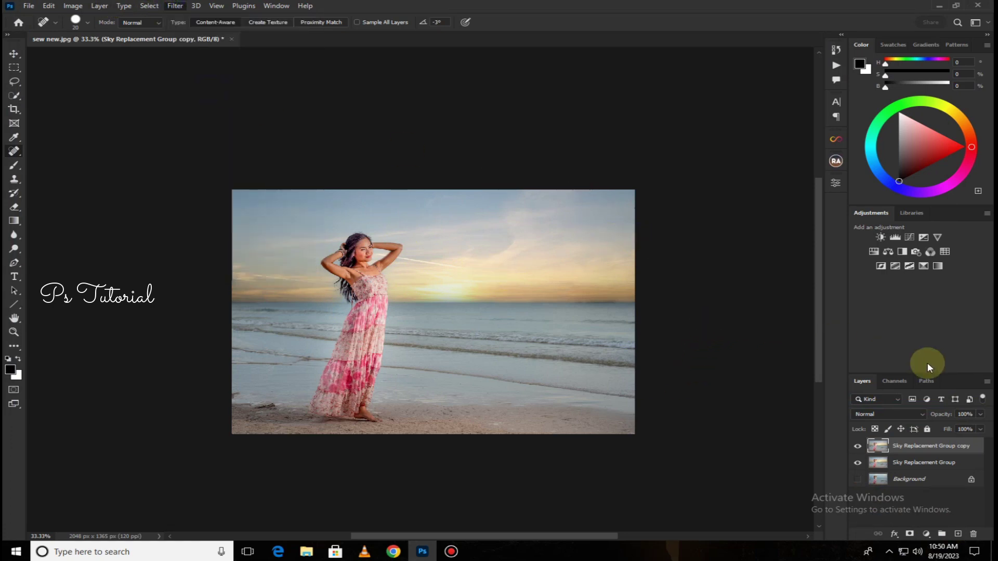
{"action": "scroll", "coordinate": [887, 383], "scroll_direction": "down", "scroll_amount": 10}
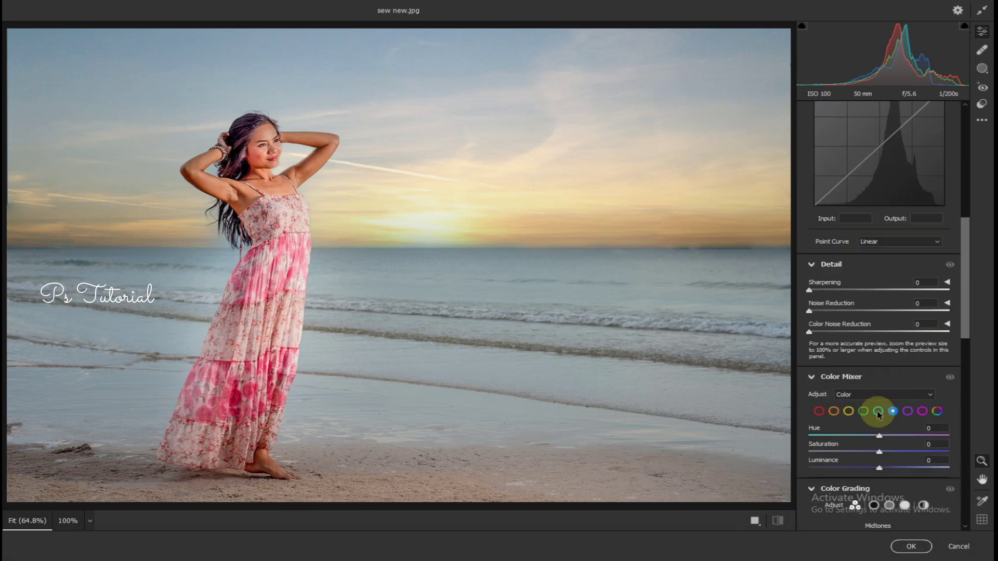
{"action": "left_click", "coordinate": [848, 411]}
{"action": "left_click", "coordinate": [879, 451]}
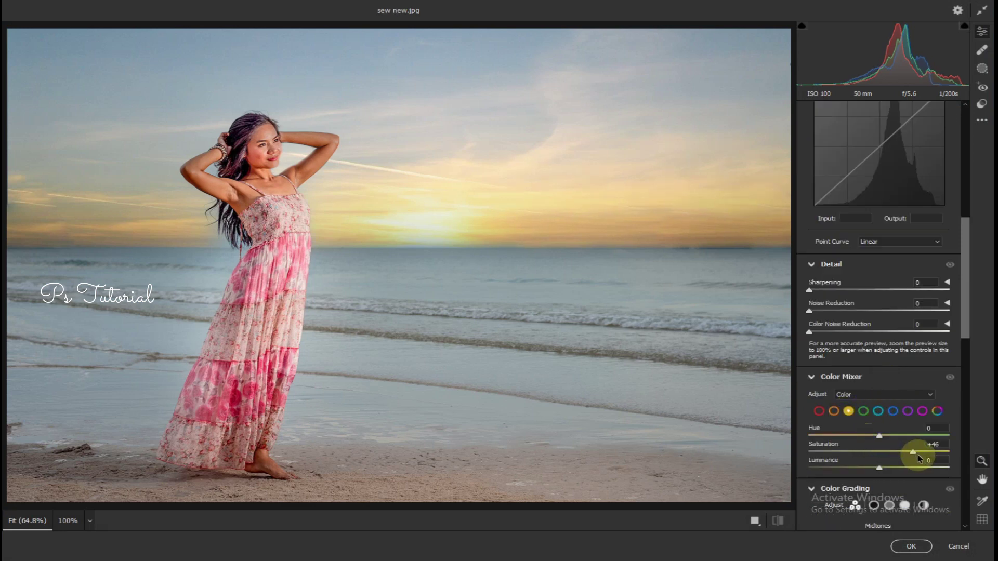
{"action": "left_click_drag", "start_coordinate": [926, 458], "coordinate": [924, 458]}
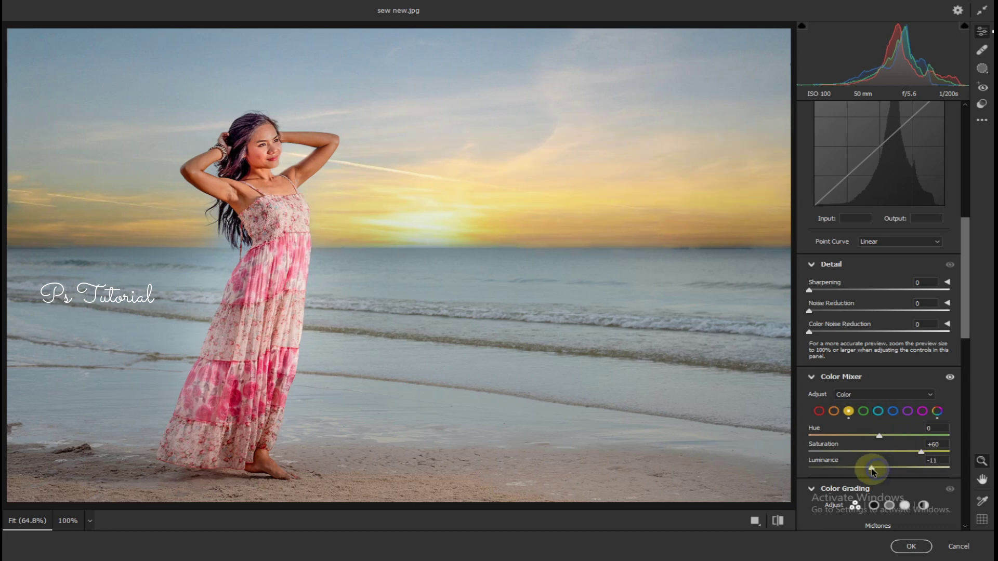
Set the blues to Hue -9, Saturation +52 and Luminance -3, and apply the Camera Raw edits
{"action": "left_click", "coordinate": [892, 411]}
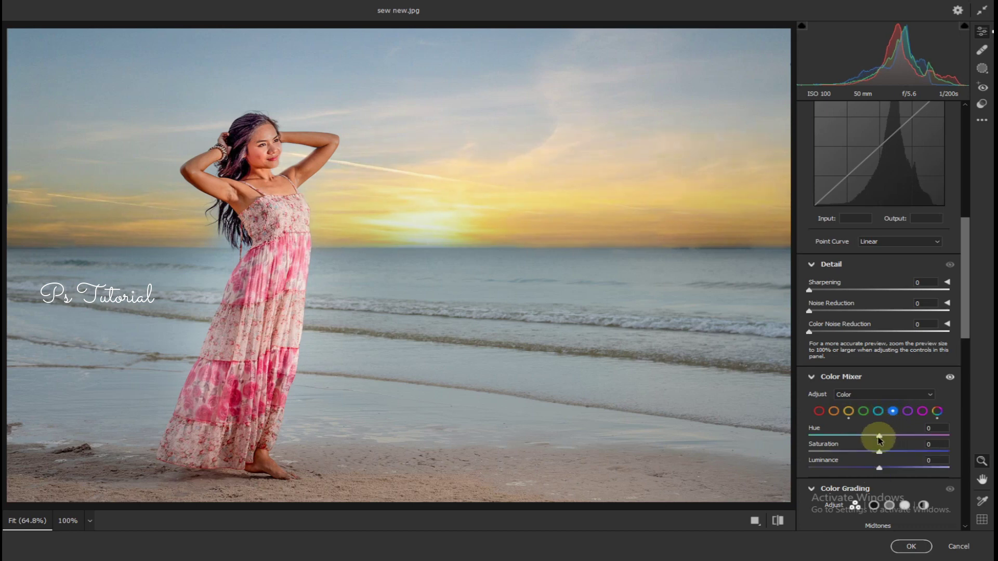
{"action": "left_click_drag", "start_coordinate": [873, 439], "coordinate": [913, 457]}
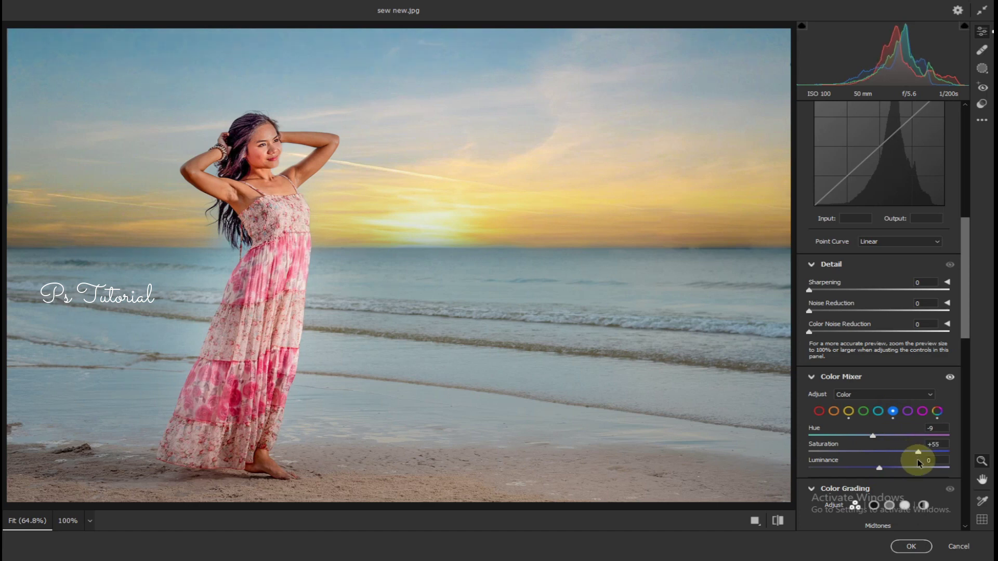
{"action": "left_click_drag", "start_coordinate": [917, 463], "coordinate": [877, 471]}
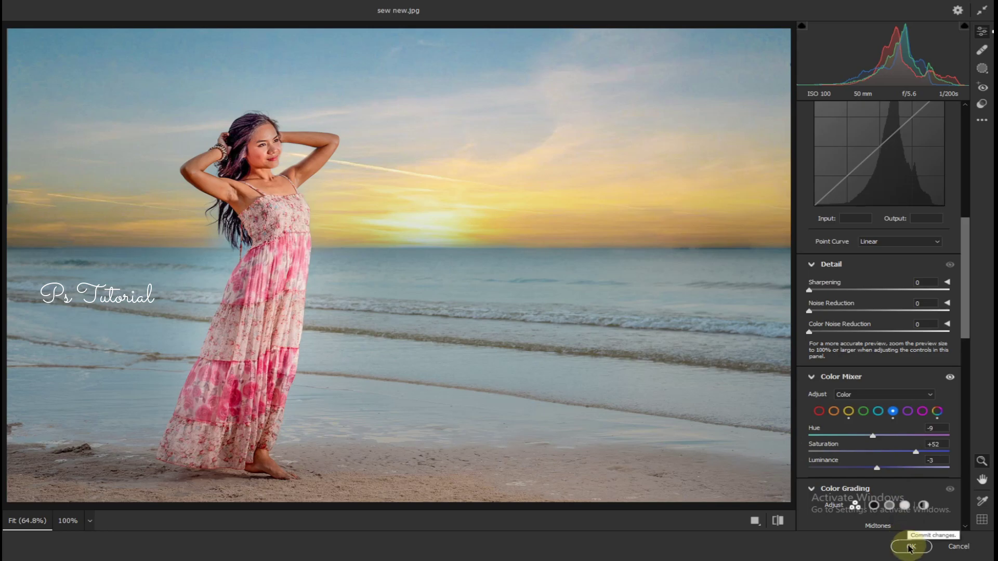
{"action": "left_click", "coordinate": [911, 547]}
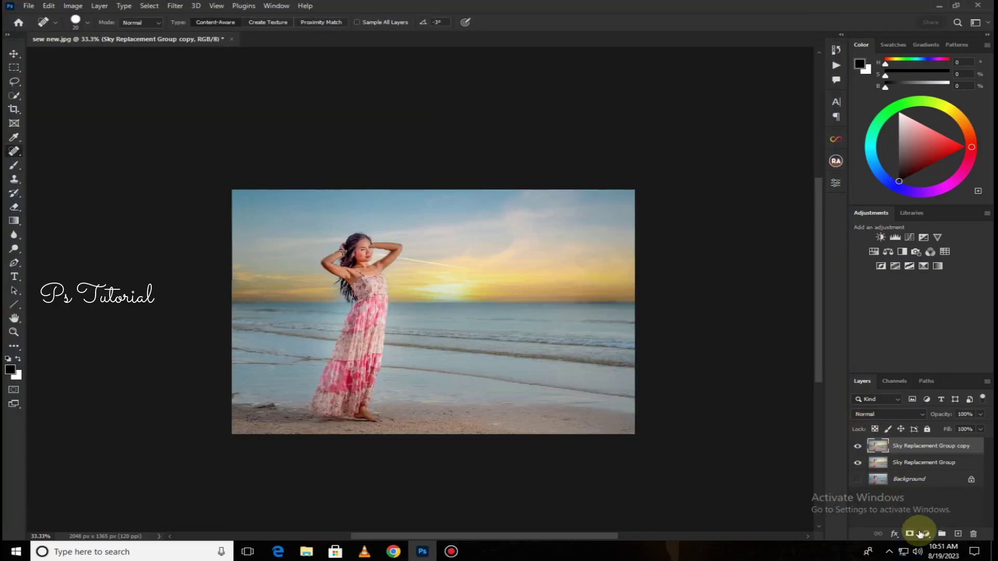
Add a layer mask to the copy and paint the sea and beach out with a large soft black brush, reduced from 700 to 400
{"action": "left_click", "coordinate": [911, 534]}
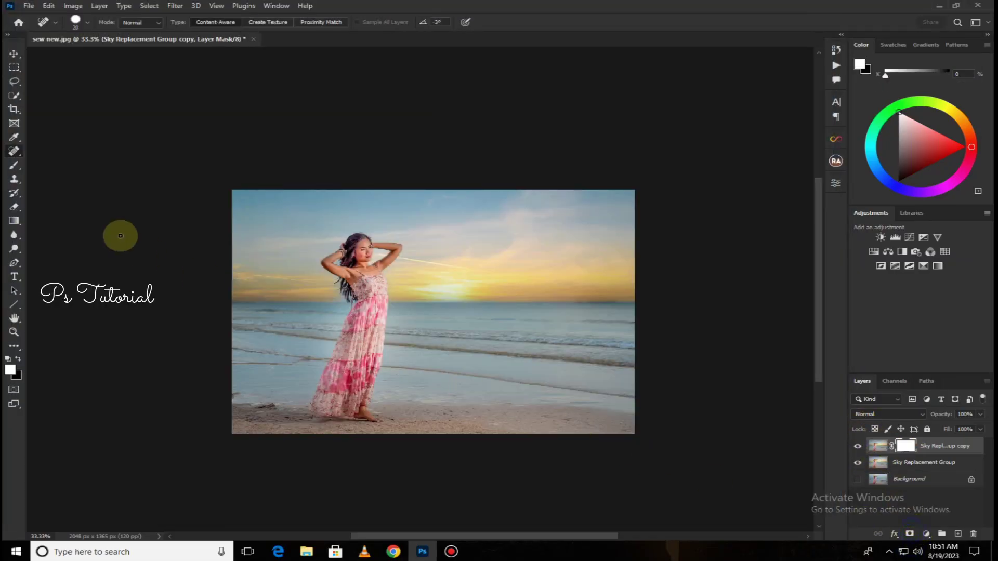
{"action": "left_click", "coordinate": [11, 167]}
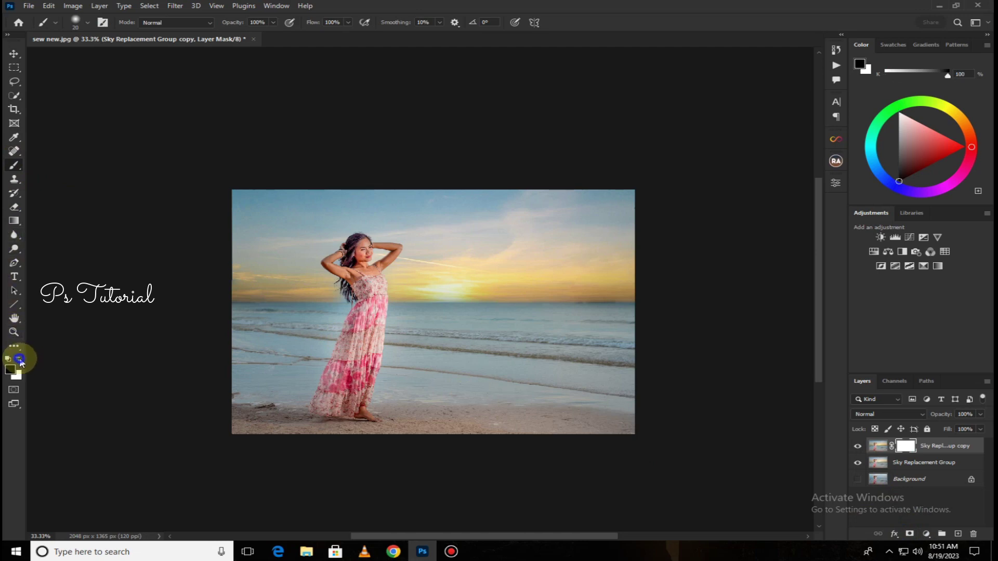
{"action": "key", "text": "bracketright"}
{"action": "key", "text": "bracketright"}
{"action": "key", "text": "bracketright"}
{"action": "key", "text": "bracketright"}
{"action": "key", "text": "bracketright"}
{"action": "key", "text": "bracketright"}
{"action": "key", "text": "bracketright"}
{"action": "key", "text": "bracketright"}
{"action": "key", "text": "bracketright"}
{"action": "key", "text": "bracketright"}
{"action": "key", "text": "bracketright"}
{"action": "key", "text": "bracketright"}
{"action": "key", "text": "bracketright"}
{"action": "key", "text": "bracketright"}
{"action": "key", "text": "bracketright"}
{"action": "key", "text": "bracketright"}
{"action": "key", "text": "bracketright"}
{"action": "key", "text": "bracketright"}
{"action": "key", "text": "bracketright"}
{"action": "key", "text": "bracketright"}
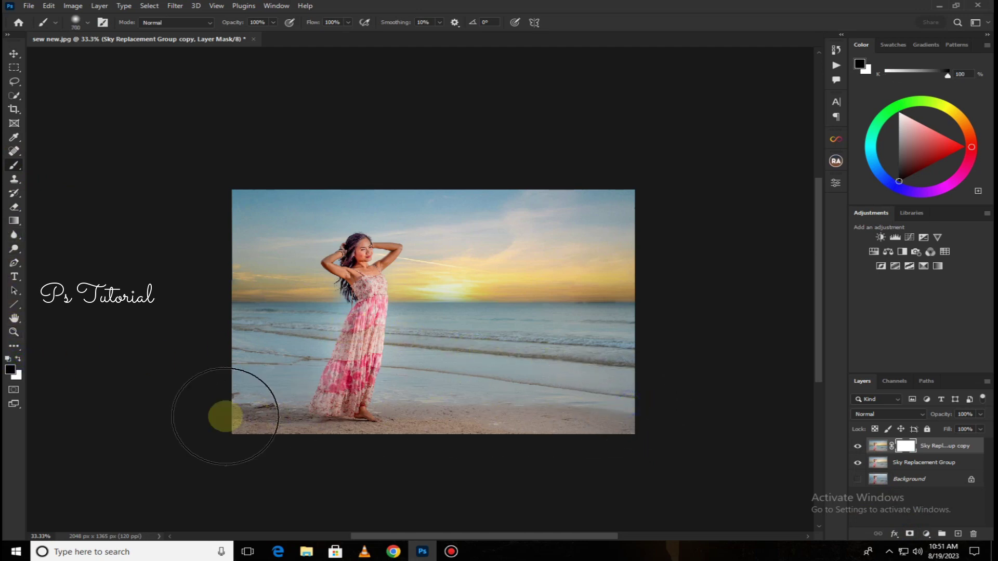
{"action": "key", "text": "bracketleft"}
{"action": "key", "text": "bracketleft"}
{"action": "key", "text": "bracketleft"}
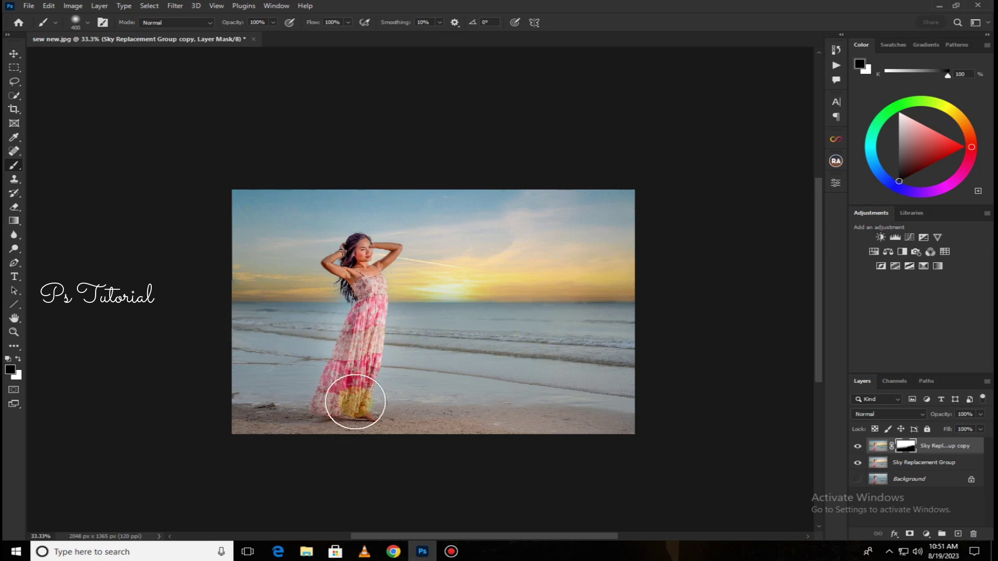
Mask the colour edit off the woman's body, arms and hair with the black brush reduced to size 60
{"action": "key", "text": "ctrl+plus"}
{"action": "key", "text": "ctrl+plus"}
{"action": "key", "text": "ctrl+plus"}
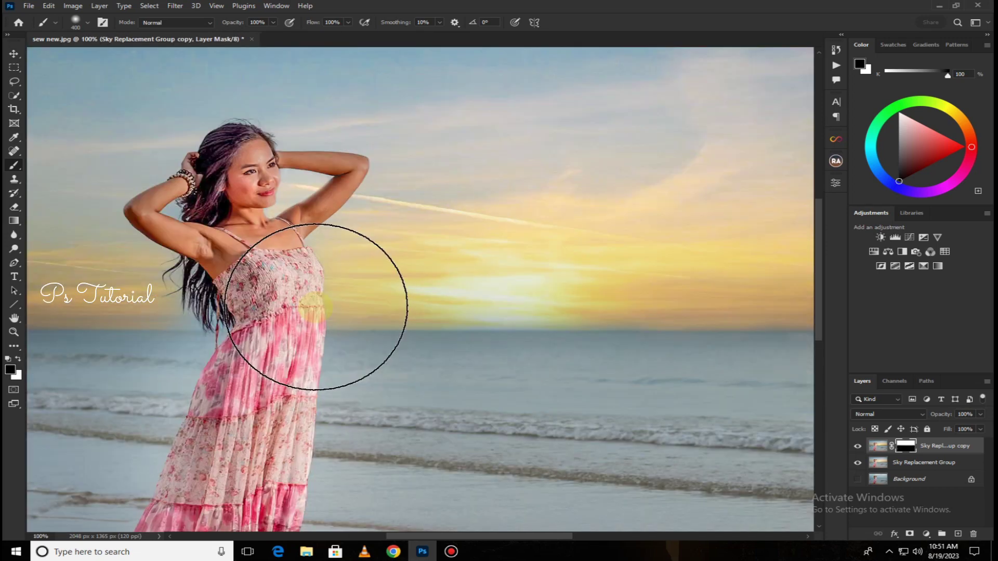
{"action": "left_click_drag", "start_coordinate": [290, 307], "coordinate": [377, 386]}
{"action": "key", "text": "bracketleft"}
{"action": "key", "text": "bracketleft"}
{"action": "key", "text": "bracketleft"}
{"action": "key", "text": "bracketleft"}
{"action": "key", "text": "bracketleft"}
{"action": "key", "text": "bracketleft"}
{"action": "key", "text": "bracketleft"}
{"action": "key", "text": "bracketleft"}
{"action": "key", "text": "bracketleft"}
{"action": "key", "text": "bracketleft"}
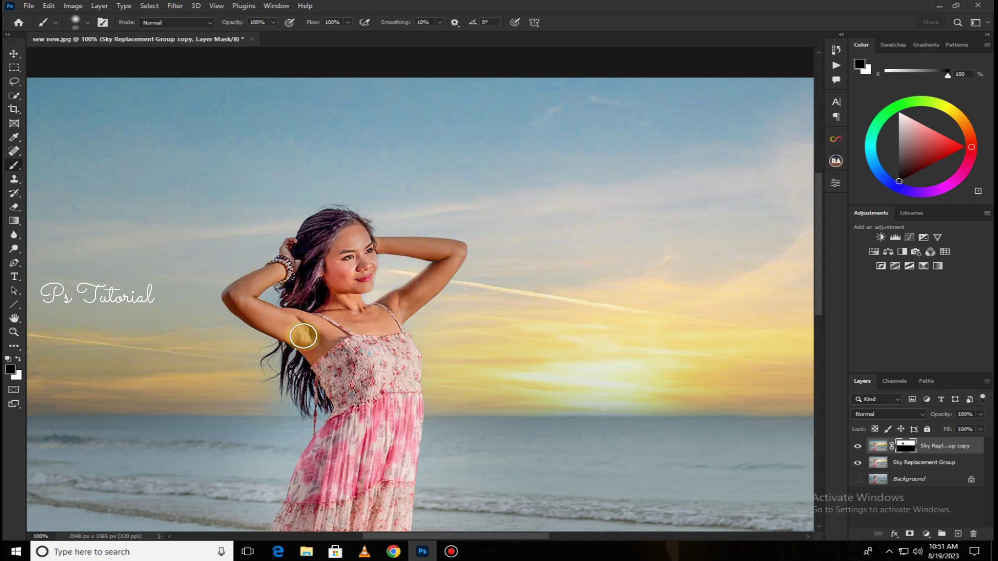
{"action": "scroll", "coordinate": [327, 364], "scroll_direction": "down", "scroll_amount": 3}
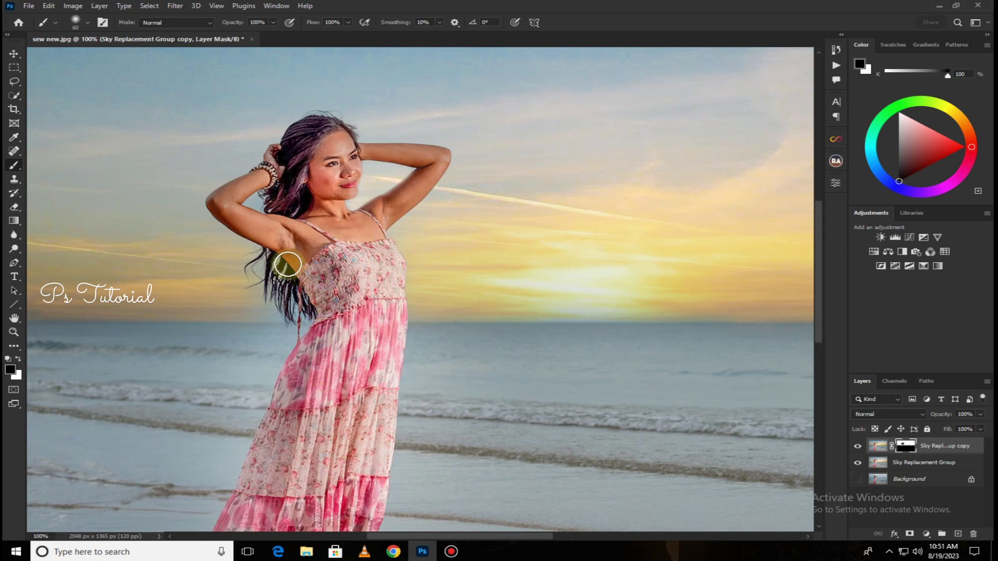
{"action": "scroll", "coordinate": [335, 300], "scroll_direction": "down", "scroll_amount": 3}
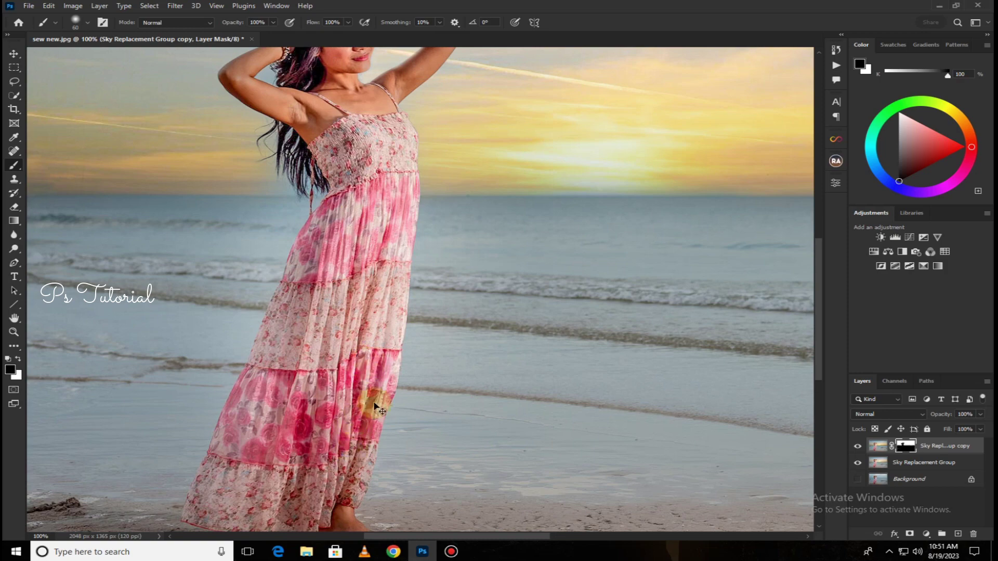
Merge the masked copy down into Sky Replacement Group and duplicate the merged layer
{"action": "key", "text": "ctrl+minus"}
{"action": "key", "text": "ctrl+minus"}
{"action": "key", "text": "ctrl+minus"}
{"action": "left_click_drag", "start_coordinate": [445, 313], "coordinate": [368, 332]}
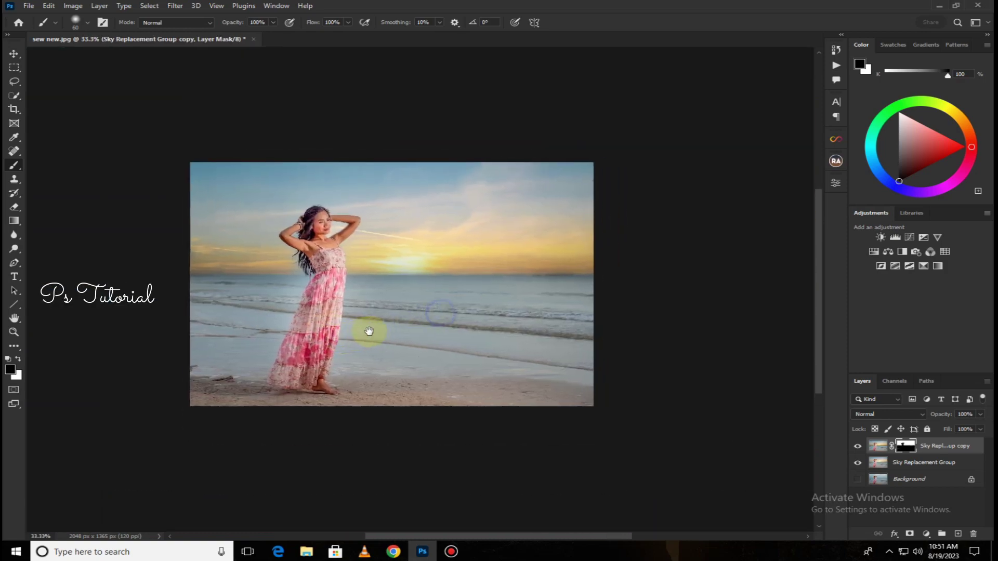
{"action": "right_click", "coordinate": [945, 448]}
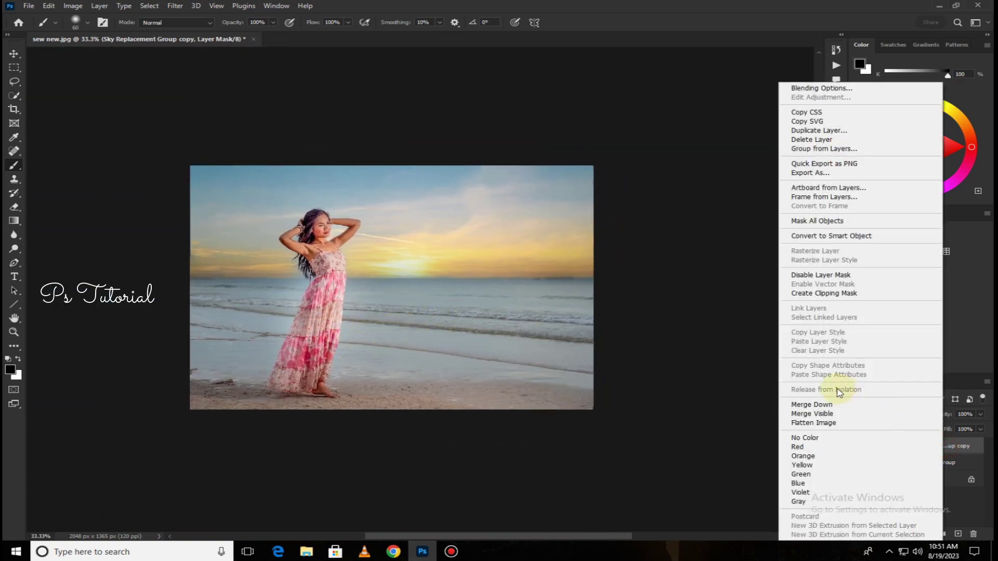
{"action": "left_click", "coordinate": [842, 404]}
{"action": "left_click_drag", "start_coordinate": [951, 511], "coordinate": [958, 534]}
In the Camera Raw Filter, set magentas to Saturation +97 and oranges to Saturation -6 and Luminance +44, and apply the edits
{"action": "left_click", "coordinate": [175, 5]}
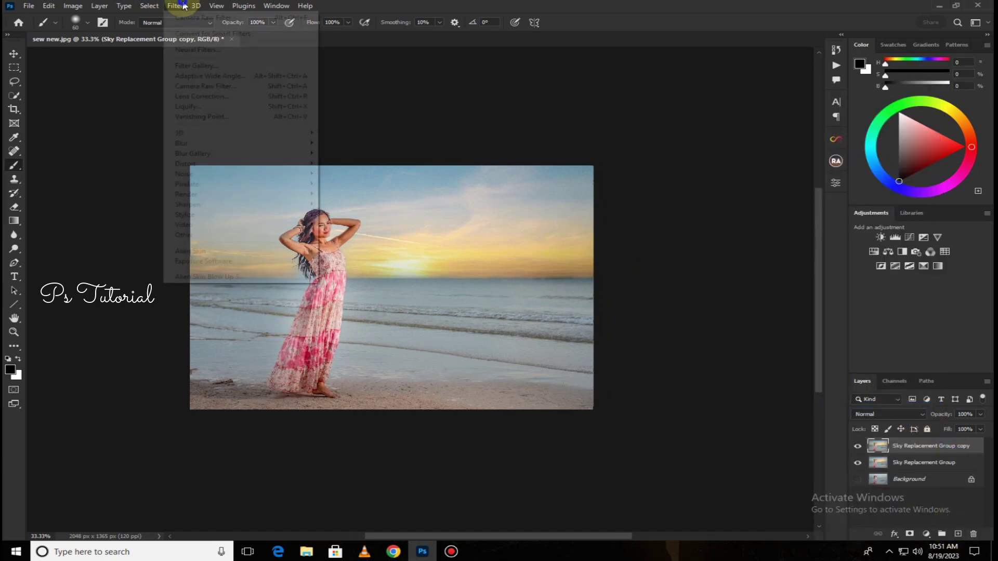
{"action": "left_click", "coordinate": [206, 86]}
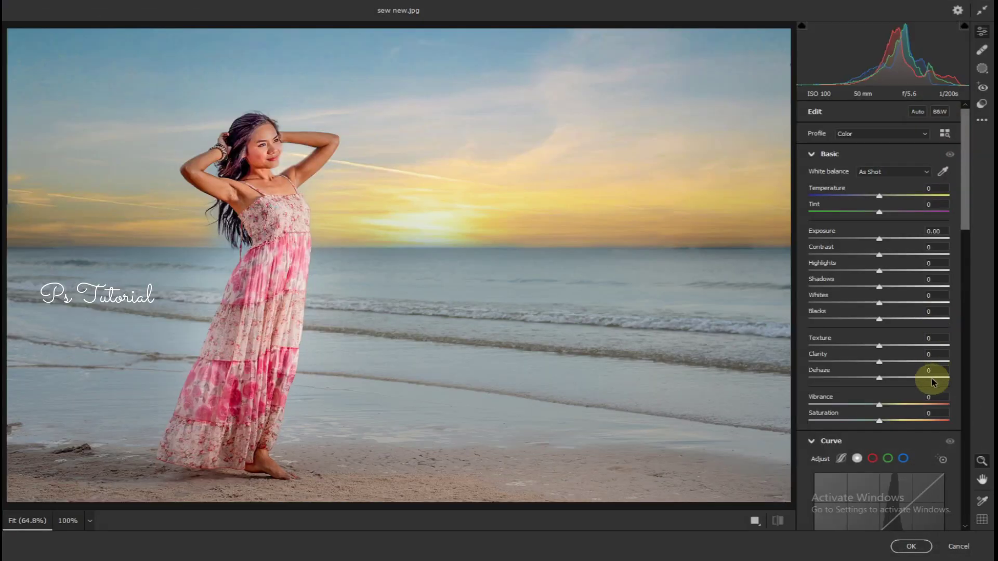
{"action": "scroll", "coordinate": [931, 378], "scroll_direction": "down", "scroll_amount": 10}
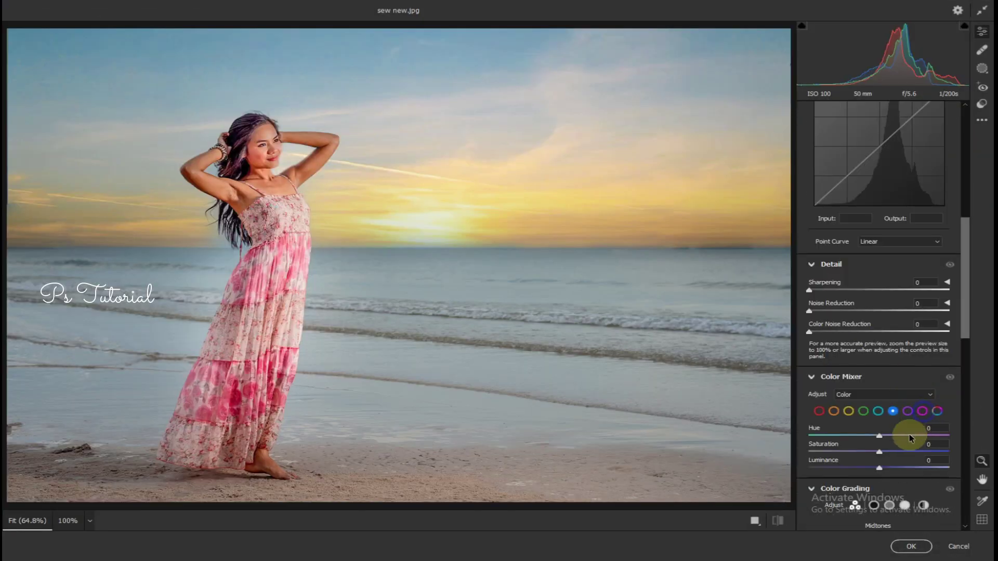
{"action": "left_click_drag", "start_coordinate": [909, 450], "coordinate": [952, 465]}
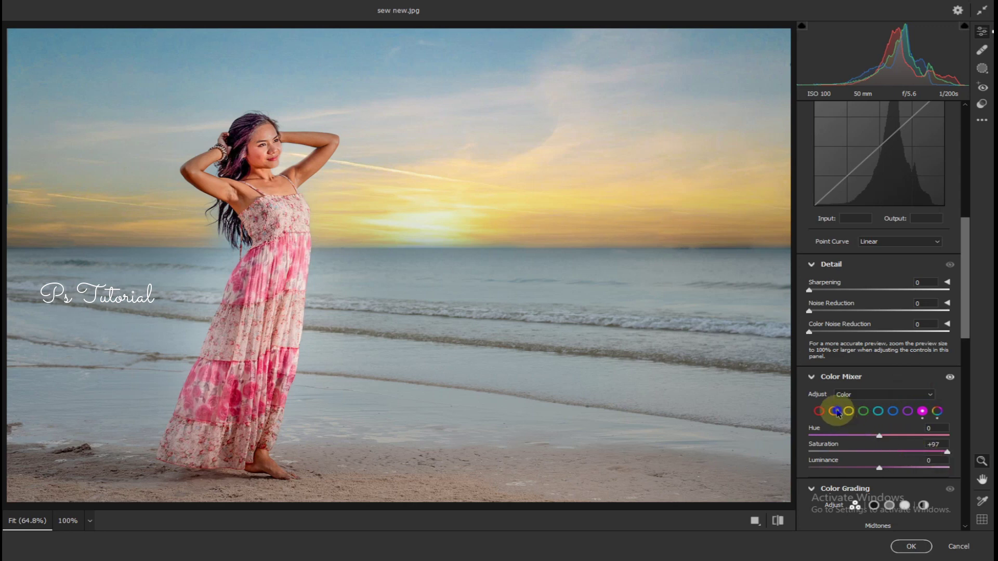
{"action": "left_click", "coordinate": [835, 411]}
{"action": "left_click_drag", "start_coordinate": [882, 469], "coordinate": [911, 479]}
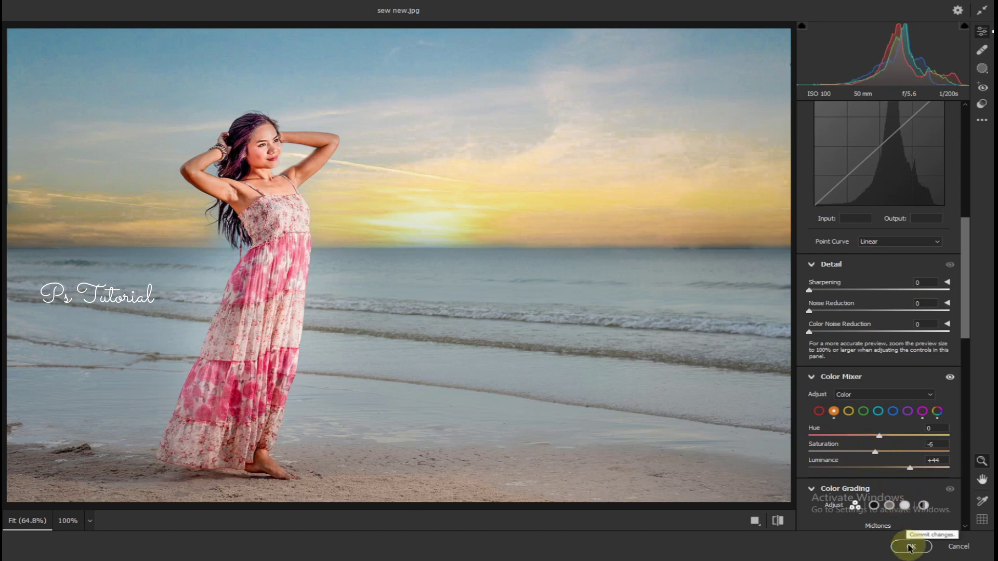
{"action": "left_click", "coordinate": [911, 546]}
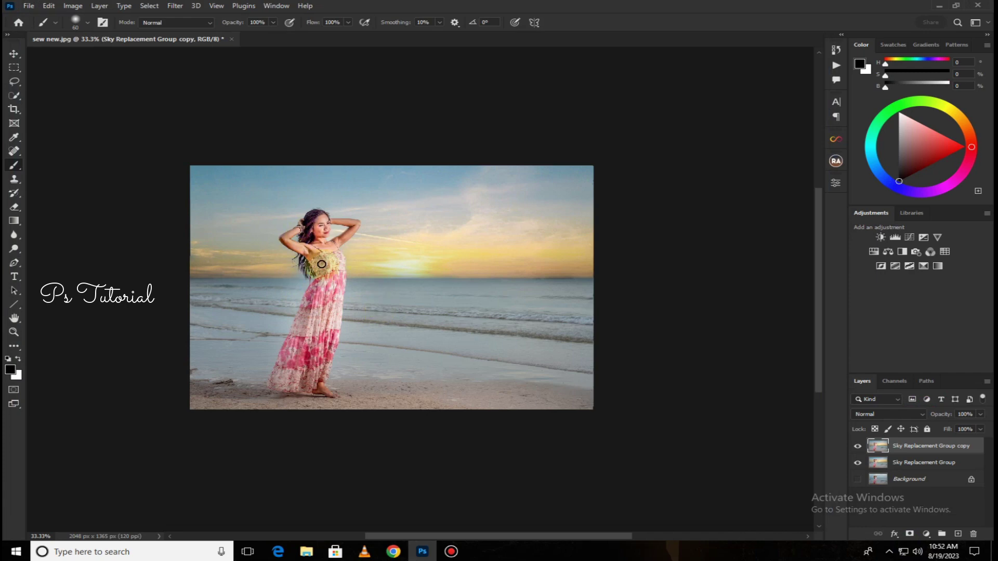
Merge the recoloured copy down into Sky Replacement Group and duplicate the resulting layer
{"action": "key", "text": "ctrl+plus"}
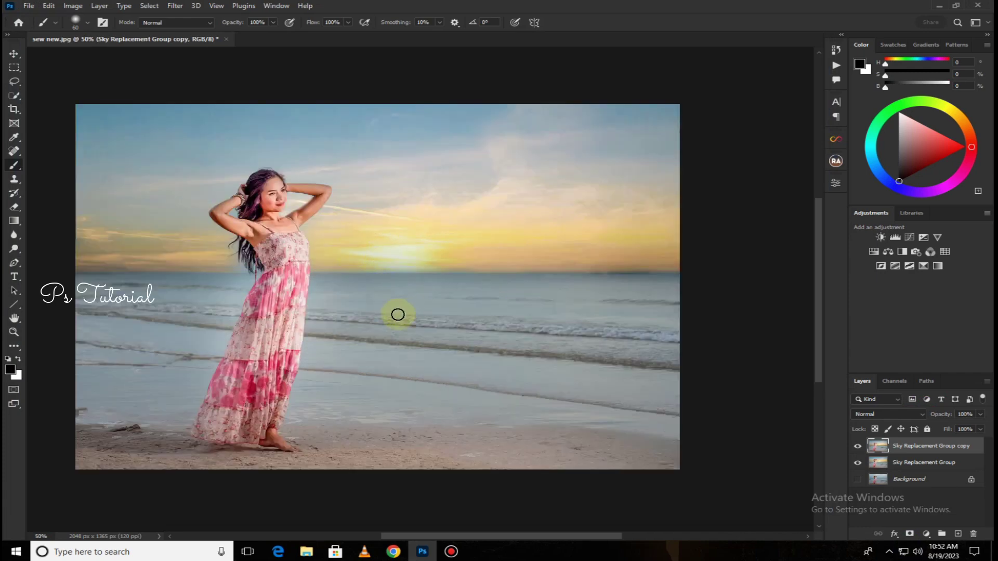
{"action": "right_click", "coordinate": [934, 452]}
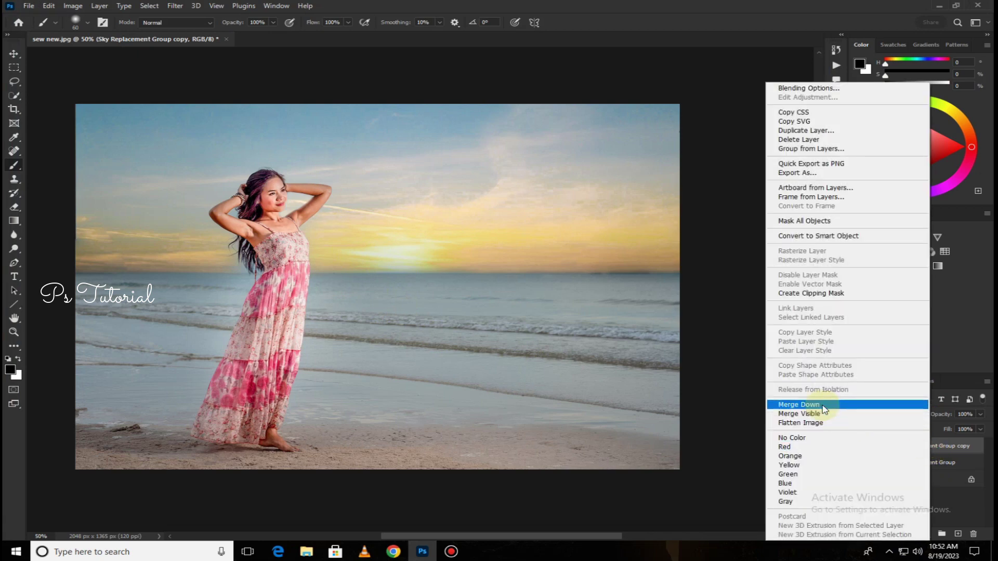
{"action": "left_click", "coordinate": [822, 405]}
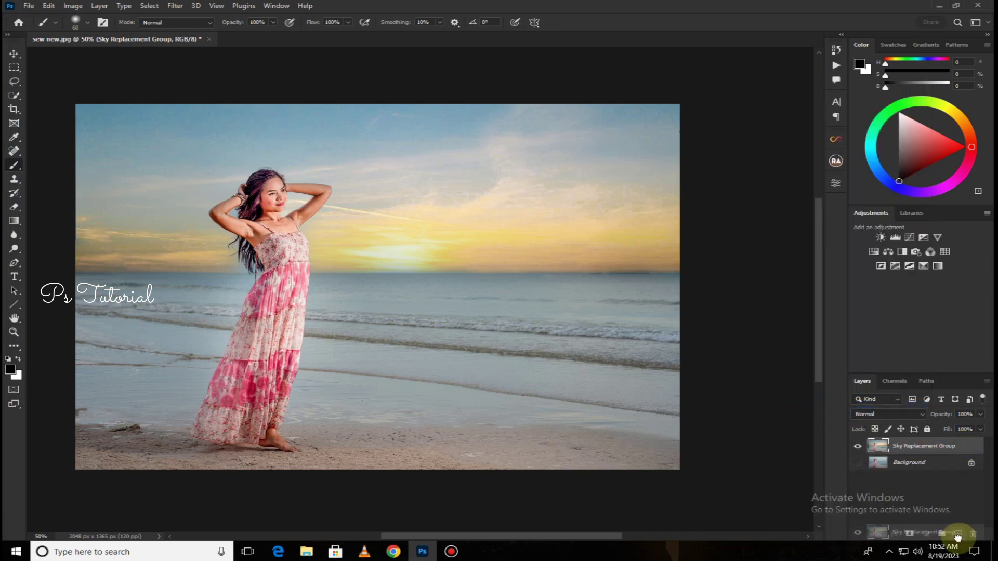
{"action": "left_click_drag", "start_coordinate": [957, 533], "coordinate": [958, 534]}
In the Camera Raw Filter, raise the saturation of the blues, set Temperature to -9, and apply the edits to the copy
{"action": "left_click", "coordinate": [174, 6]}
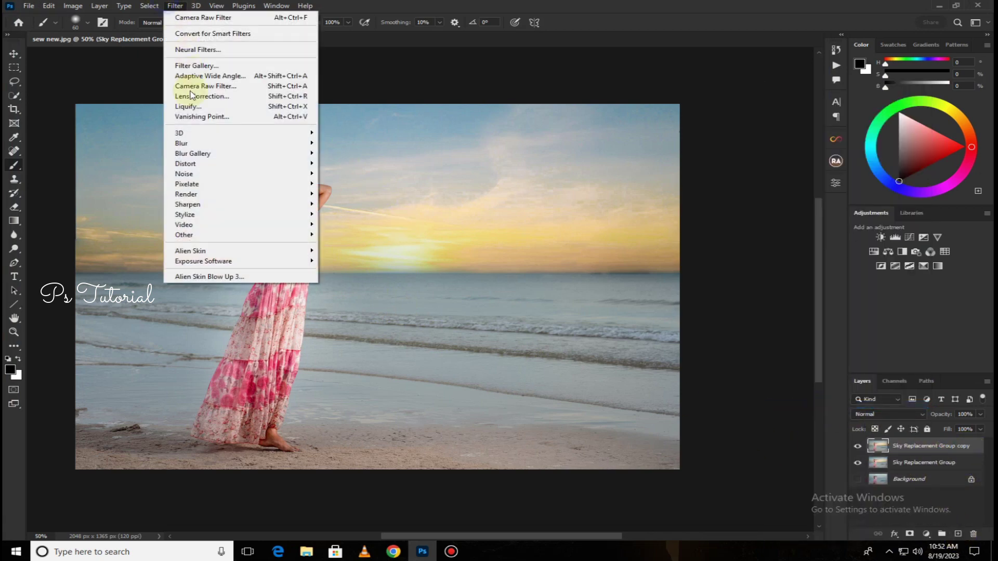
{"action": "left_click", "coordinate": [207, 86]}
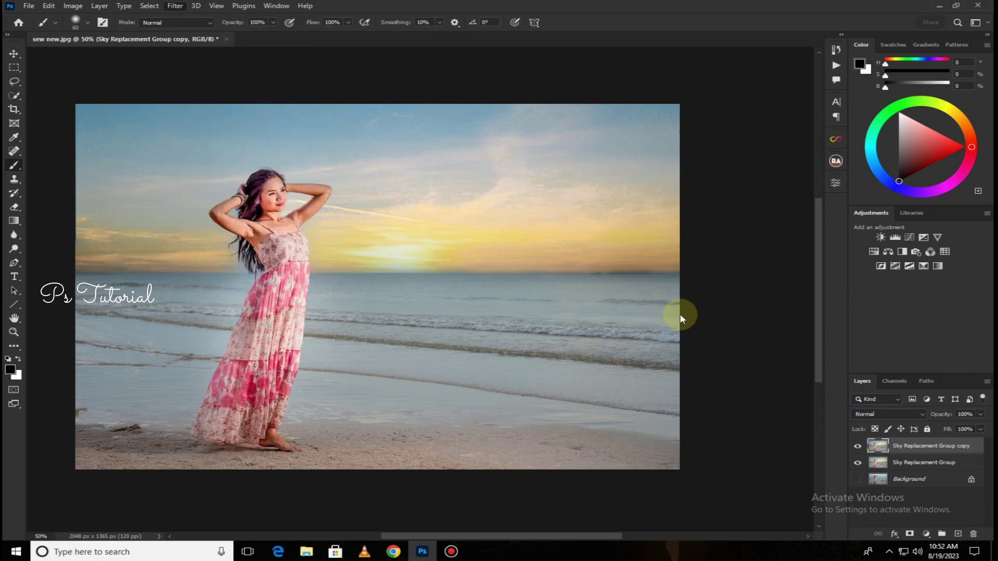
{"action": "scroll", "coordinate": [875, 383], "scroll_direction": "down", "scroll_amount": 10}
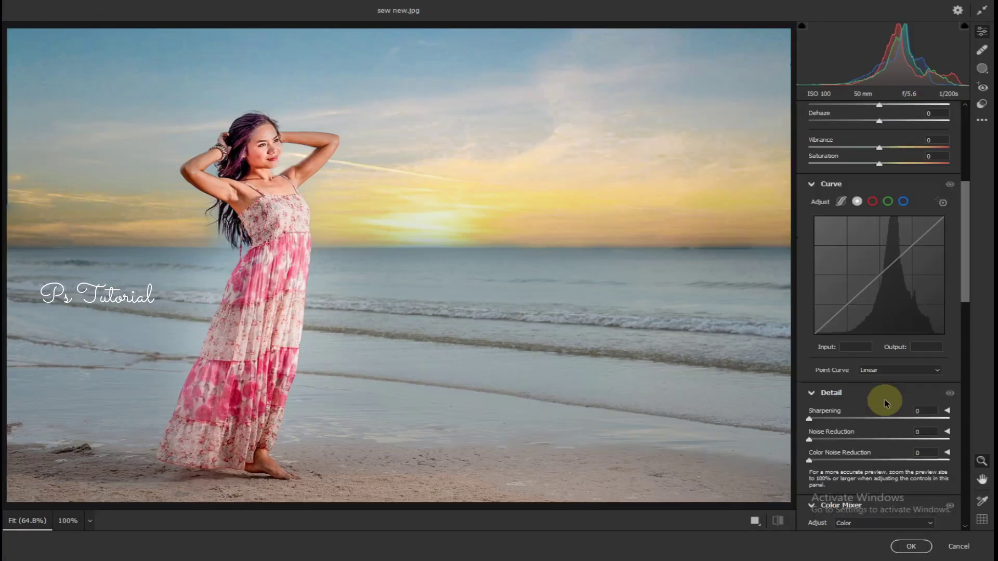
{"action": "left_click", "coordinate": [891, 411]}
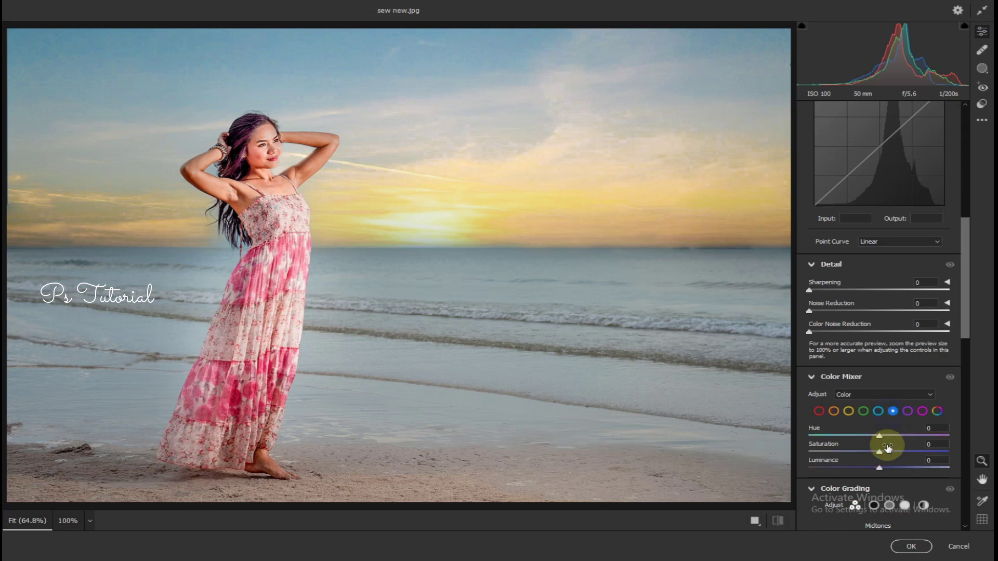
{"action": "left_click_drag", "start_coordinate": [888, 454], "coordinate": [918, 460]}
{"action": "scroll", "coordinate": [861, 343], "scroll_direction": "up", "scroll_amount": 7}
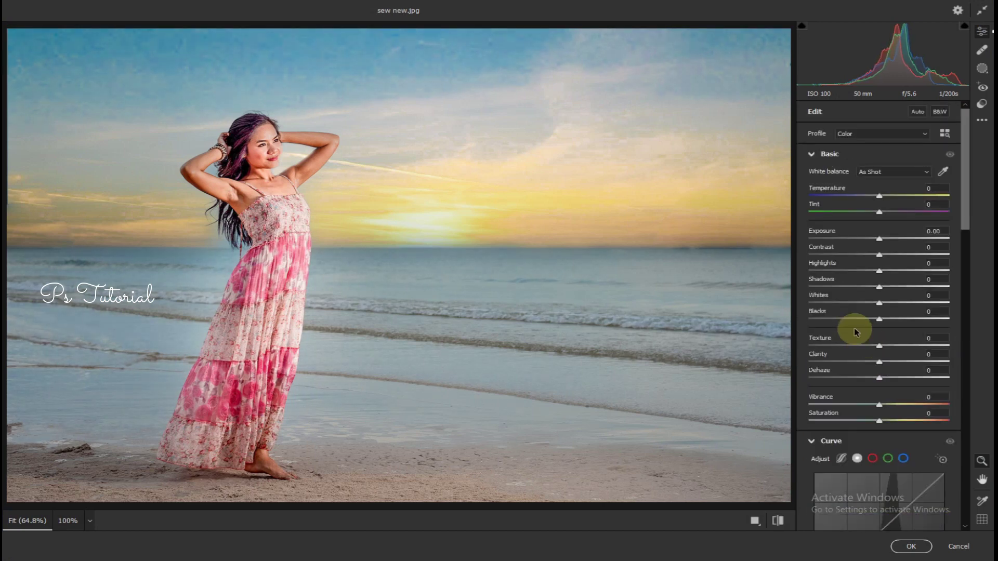
{"action": "left_click_drag", "start_coordinate": [879, 197], "coordinate": [873, 197]}
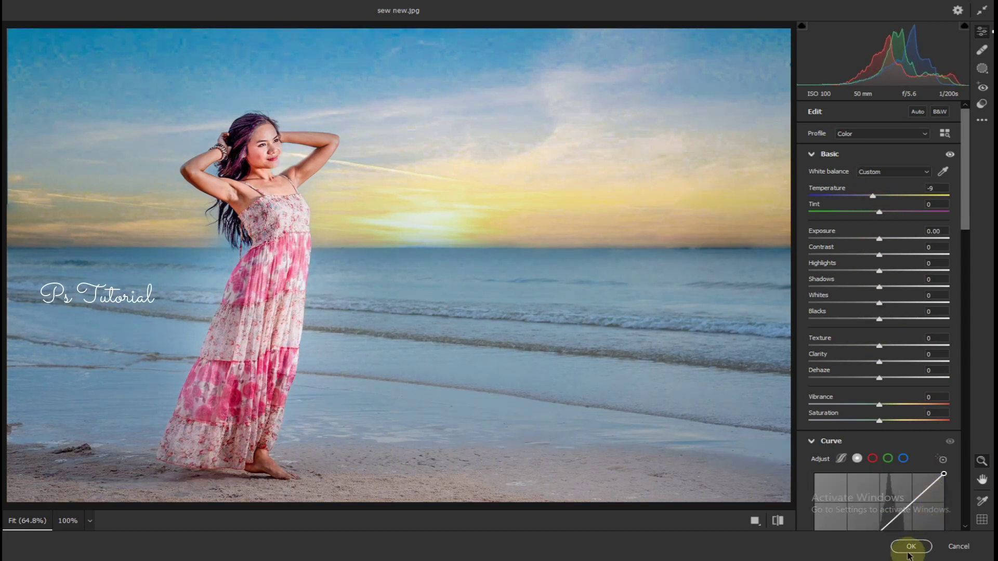
{"action": "left_click", "coordinate": [911, 547]}
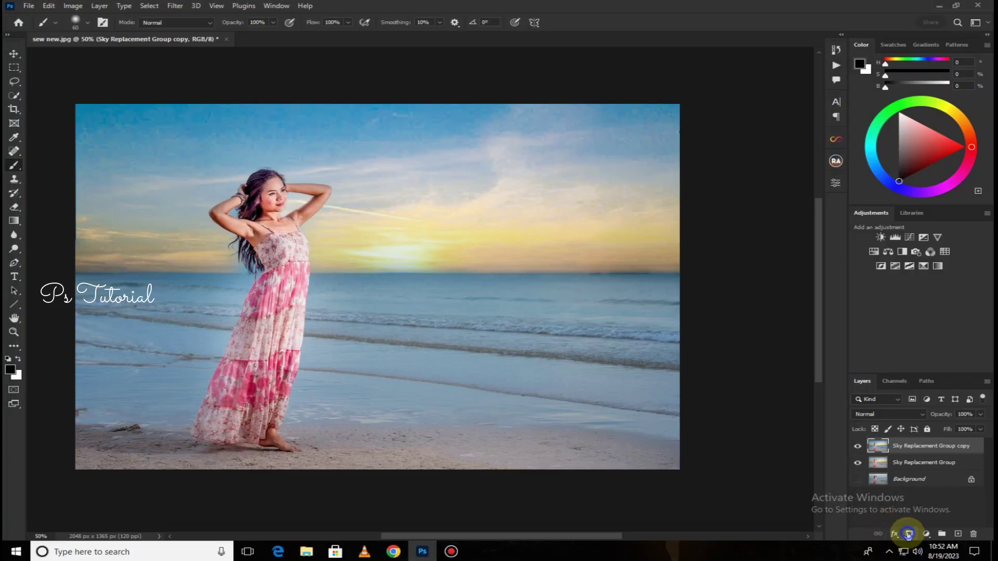
Add a layer mask to the copy and paint out the sky and sand with a soft black brush enlarged to 300
{"action": "left_click", "coordinate": [908, 534]}
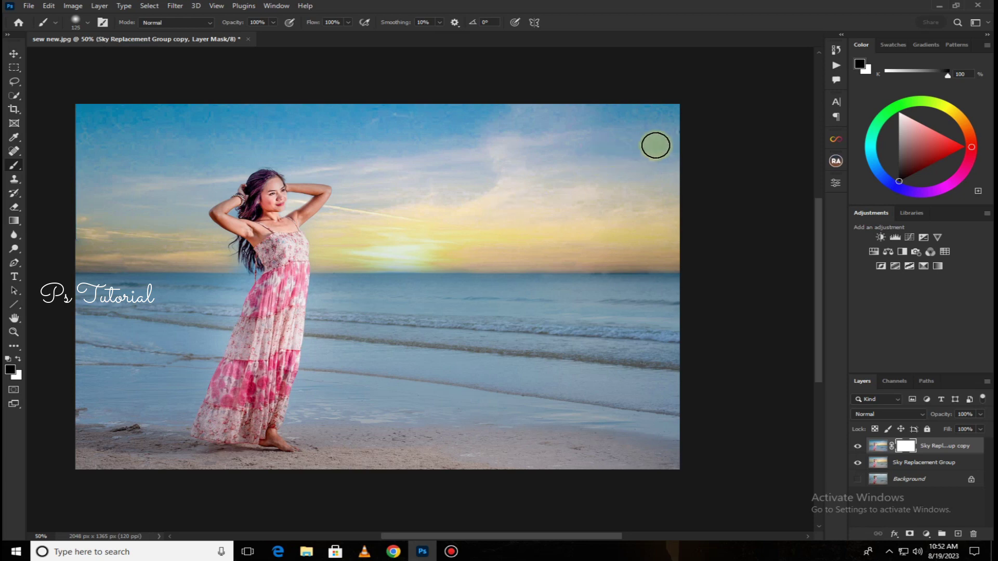
{"action": "key", "text": "bracketright"}
{"action": "key", "text": "bracketright"}
{"action": "key", "text": "bracketright"}
{"action": "key", "text": "bracketright"}
{"action": "key", "text": "bracketright"}
{"action": "key", "text": "bracketright"}
{"action": "mouse_move", "coordinate": [688, 131]}
{"action": "left_mouse_down"}
{"action": "mouse_move", "coordinate": [604, 114]}
{"action": "mouse_move", "coordinate": [356, 119]}
{"action": "mouse_move", "coordinate": [671, 123]}
{"action": "mouse_move", "coordinate": [72, 117]}
{"action": "mouse_move", "coordinate": [77, 104]}
{"action": "mouse_move", "coordinate": [154, 176]}
{"action": "left_mouse_up"}
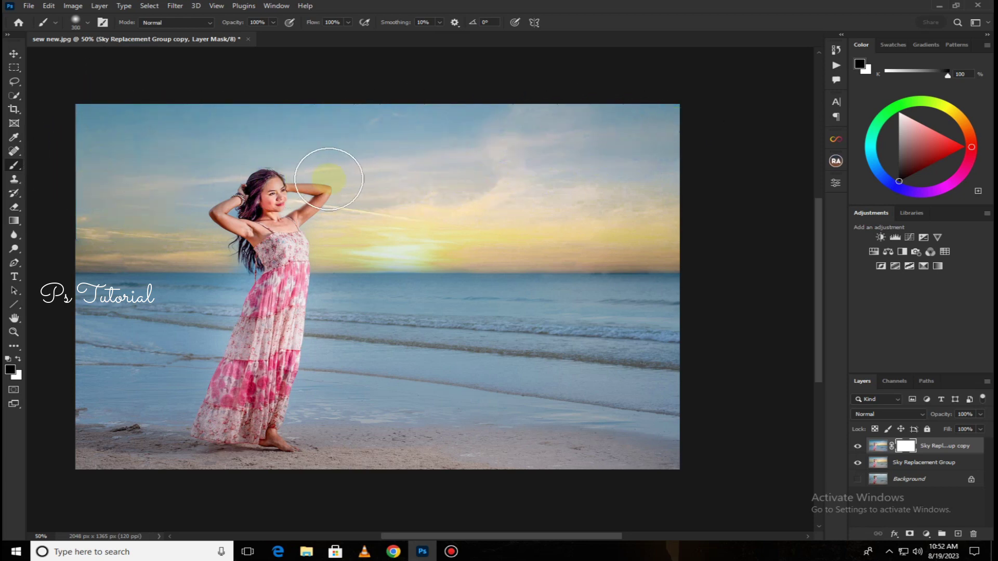
{"action": "mouse_move", "coordinate": [329, 179]}
{"action": "left_mouse_down"}
{"action": "mouse_move", "coordinate": [229, 195]}
{"action": "mouse_move", "coordinate": [262, 200]}
{"action": "mouse_move", "coordinate": [234, 193]}
{"action": "mouse_move", "coordinate": [249, 212]}
{"action": "mouse_move", "coordinate": [286, 211]}
{"action": "mouse_move", "coordinate": [238, 222]}
{"action": "mouse_move", "coordinate": [283, 242]}
{"action": "mouse_move", "coordinate": [87, 230]}
{"action": "mouse_move", "coordinate": [89, 191]}
{"action": "mouse_move", "coordinate": [225, 174]}
{"action": "mouse_move", "coordinate": [217, 219]}
{"action": "left_mouse_up"}
{"action": "mouse_move", "coordinate": [598, 238]}
{"action": "left_mouse_down"}
{"action": "mouse_move", "coordinate": [679, 236]}
{"action": "mouse_move", "coordinate": [677, 486]}
{"action": "mouse_move", "coordinate": [404, 488]}
{"action": "mouse_move", "coordinate": [668, 475]}
{"action": "mouse_move", "coordinate": [607, 468]}
{"action": "mouse_move", "coordinate": [192, 478]}
{"action": "mouse_move", "coordinate": [511, 472]}
{"action": "mouse_move", "coordinate": [72, 470]}
{"action": "mouse_move", "coordinate": [508, 466]}
{"action": "mouse_move", "coordinate": [290, 461]}
{"action": "mouse_move", "coordinate": [313, 459]}
{"action": "mouse_move", "coordinate": [649, 474]}
{"action": "mouse_move", "coordinate": [183, 469]}
{"action": "mouse_move", "coordinate": [204, 459]}
{"action": "left_mouse_up"}
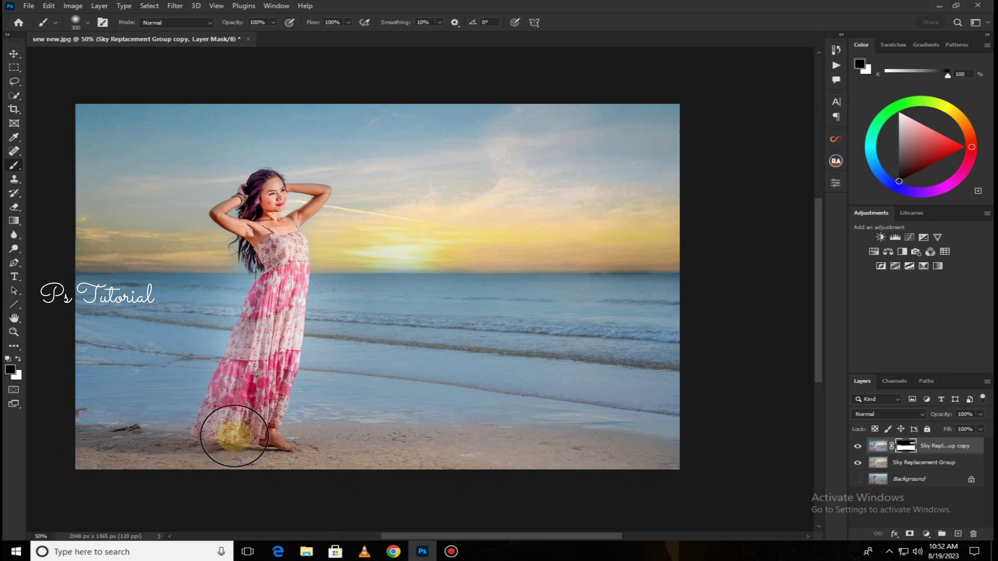
Mask the blue edit off the woman's dress, upper body, arms and hair with progressively smaller black brushes
{"action": "key", "text": "["}
{"action": "key", "text": "["}
{"action": "mouse_move", "coordinate": [254, 371]}
{"action": "left_mouse_down"}
{"action": "mouse_move", "coordinate": [256, 350]}
{"action": "mouse_move", "coordinate": [225, 417]}
{"action": "mouse_move", "coordinate": [261, 364]}
{"action": "mouse_move", "coordinate": [277, 291]}
{"action": "mouse_move", "coordinate": [261, 379]}
{"action": "mouse_move", "coordinate": [285, 305]}
{"action": "mouse_move", "coordinate": [268, 392]}
{"action": "mouse_move", "coordinate": [264, 304]}
{"action": "mouse_move", "coordinate": [244, 387]}
{"action": "mouse_move", "coordinate": [250, 398]}
{"action": "mouse_move", "coordinate": [259, 389]}
{"action": "mouse_move", "coordinate": [272, 443]}
{"action": "mouse_move", "coordinate": [281, 270]}
{"action": "left_mouse_up"}
{"action": "key", "text": "["}
{"action": "key", "text": "["}
{"action": "key", "text": "["}
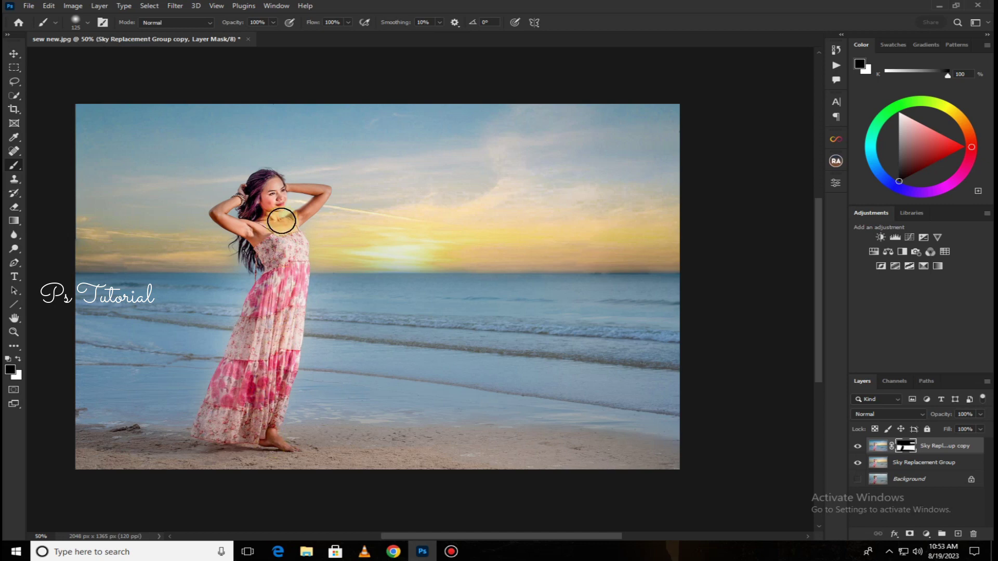
{"action": "mouse_move", "coordinate": [279, 223]}
{"action": "left_mouse_down"}
{"action": "mouse_move", "coordinate": [274, 200]}
{"action": "mouse_move", "coordinate": [249, 210]}
{"action": "mouse_move", "coordinate": [260, 190]}
{"action": "mouse_move", "coordinate": [251, 199]}
{"action": "left_mouse_up"}
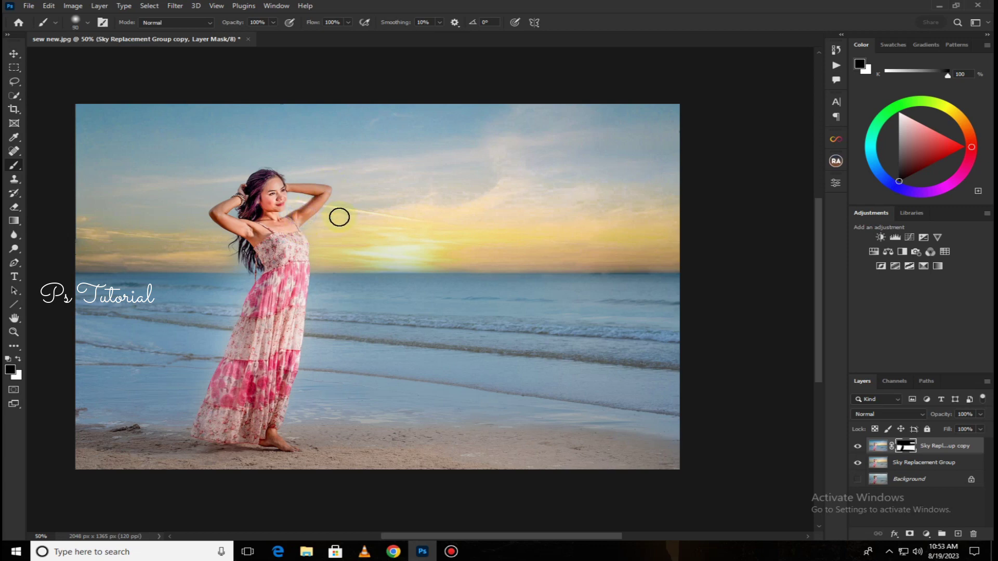
{"action": "mouse_move", "coordinate": [288, 240]}
{"action": "left_mouse_down"}
{"action": "mouse_move", "coordinate": [226, 253]}
{"action": "mouse_move", "coordinate": [285, 252]}
{"action": "mouse_move", "coordinate": [232, 254]}
{"action": "mouse_move", "coordinate": [275, 259]}
{"action": "mouse_move", "coordinate": [245, 255]}
{"action": "mouse_move", "coordinate": [303, 222]}
{"action": "mouse_move", "coordinate": [236, 174]}
{"action": "left_mouse_up"}
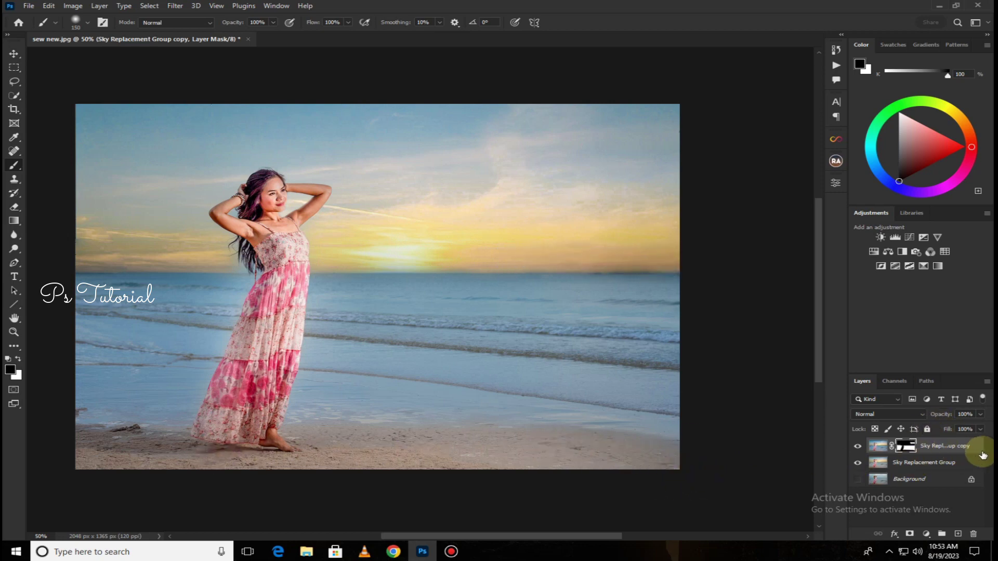
Merge the masked copy down into Sky Replacement Group and duplicate the merged layer
{"action": "right_click", "coordinate": [956, 446]}
{"action": "left_click", "coordinate": [850, 407]}
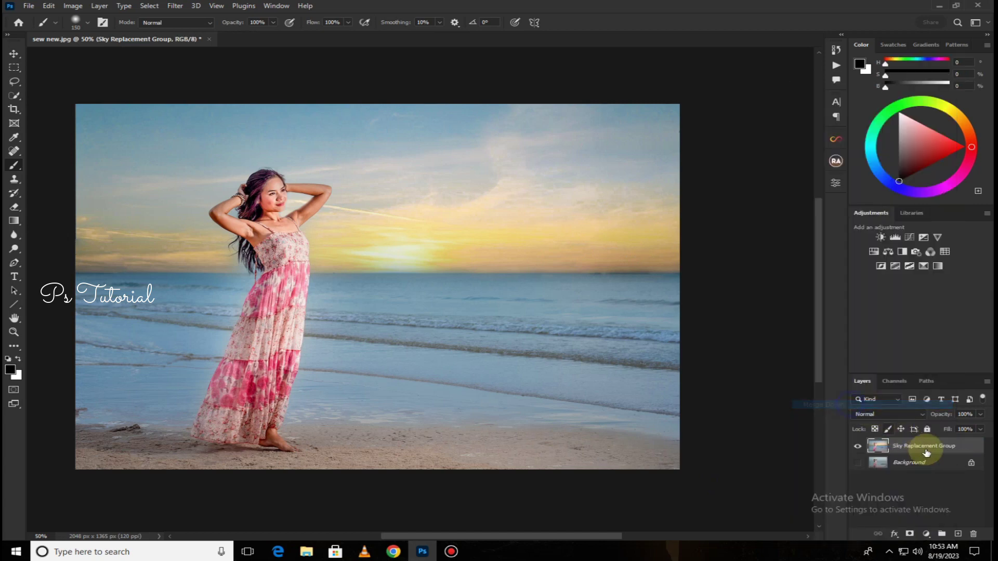
{"action": "left_click_drag", "start_coordinate": [947, 445], "coordinate": [958, 535]}
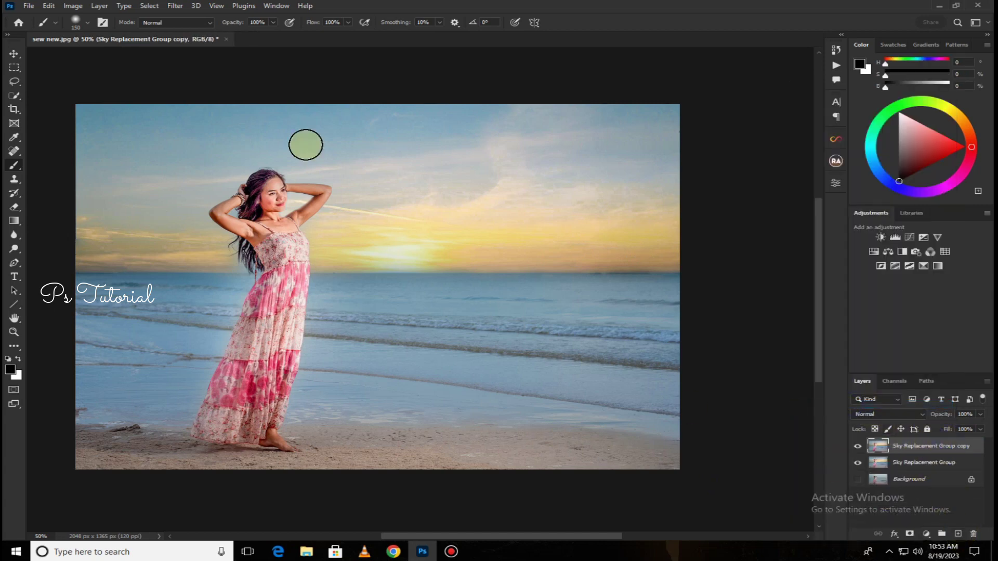
In the Camera Raw Filter, add a linear gradient mask over the foreground sand with Blacks -44 and Exposure -0.45
{"action": "left_click", "coordinate": [174, 5]}
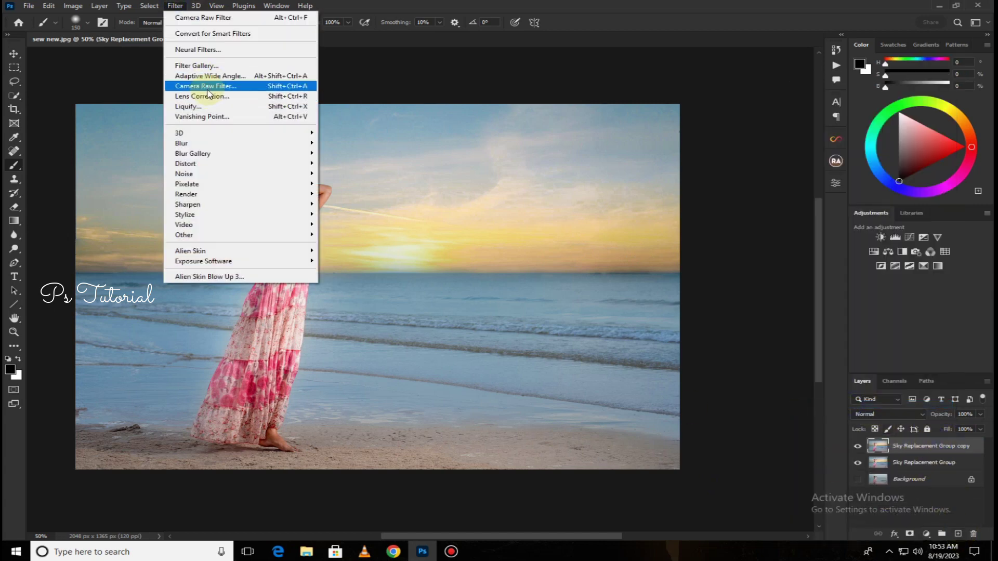
{"action": "left_click", "coordinate": [207, 86]}
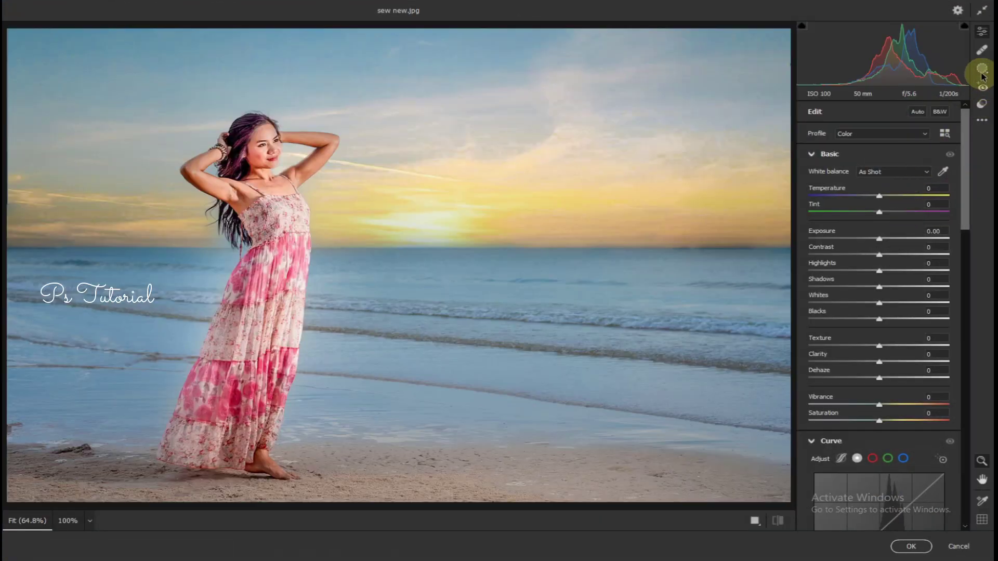
{"action": "left_click", "coordinate": [982, 68]}
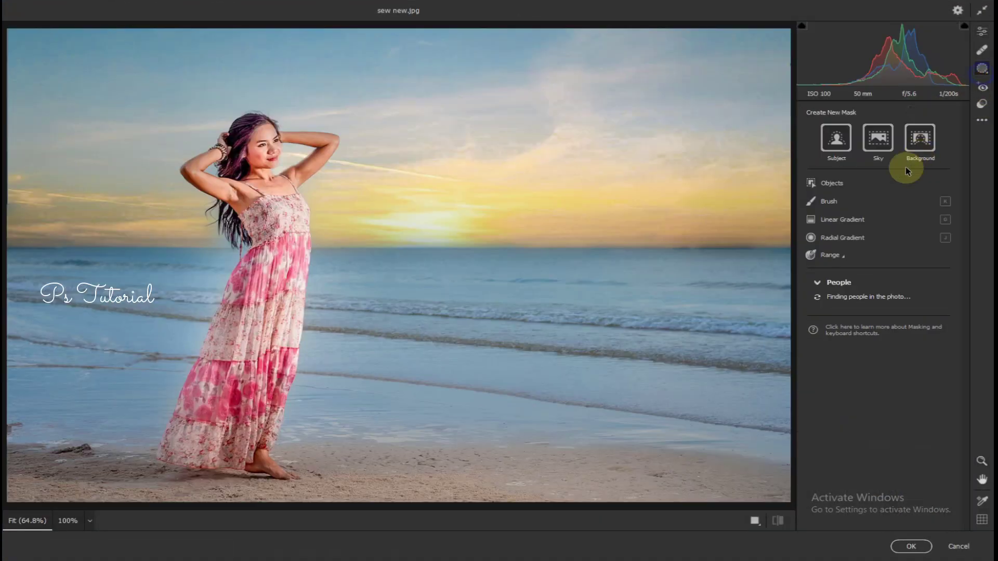
{"action": "left_click", "coordinate": [853, 221]}
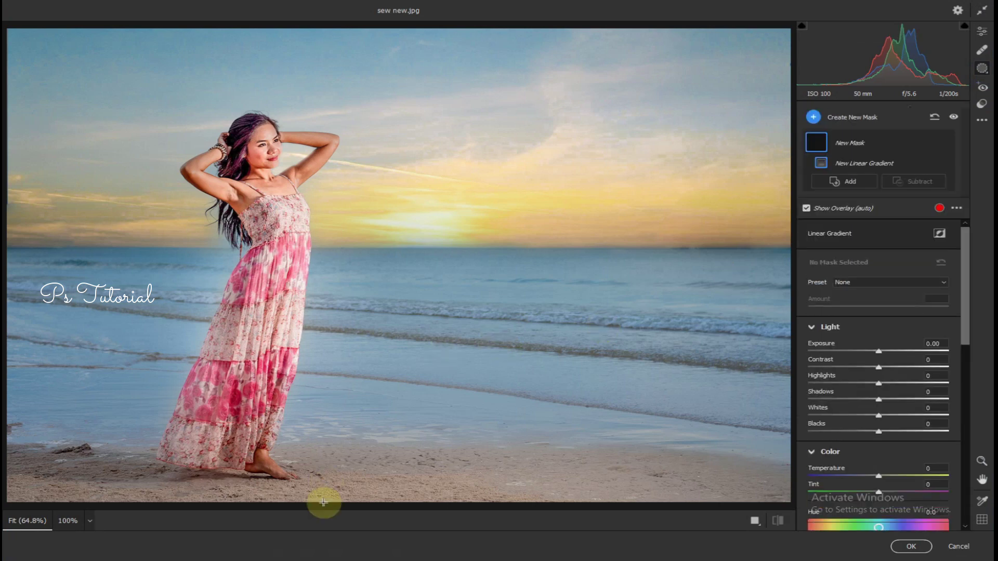
{"action": "left_click_drag", "start_coordinate": [324, 451], "coordinate": [329, 430]}
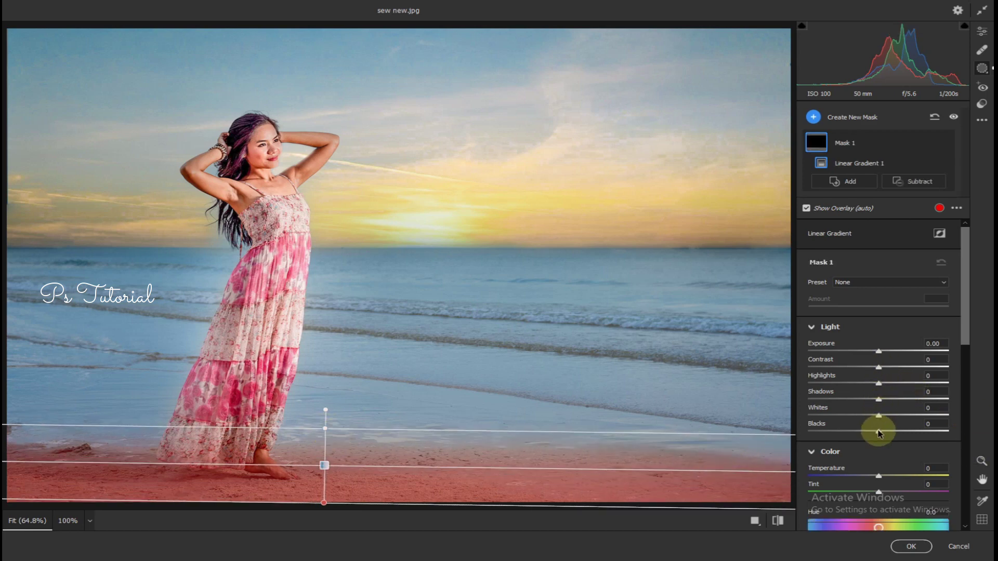
{"action": "left_click_drag", "start_coordinate": [879, 431], "coordinate": [846, 434]}
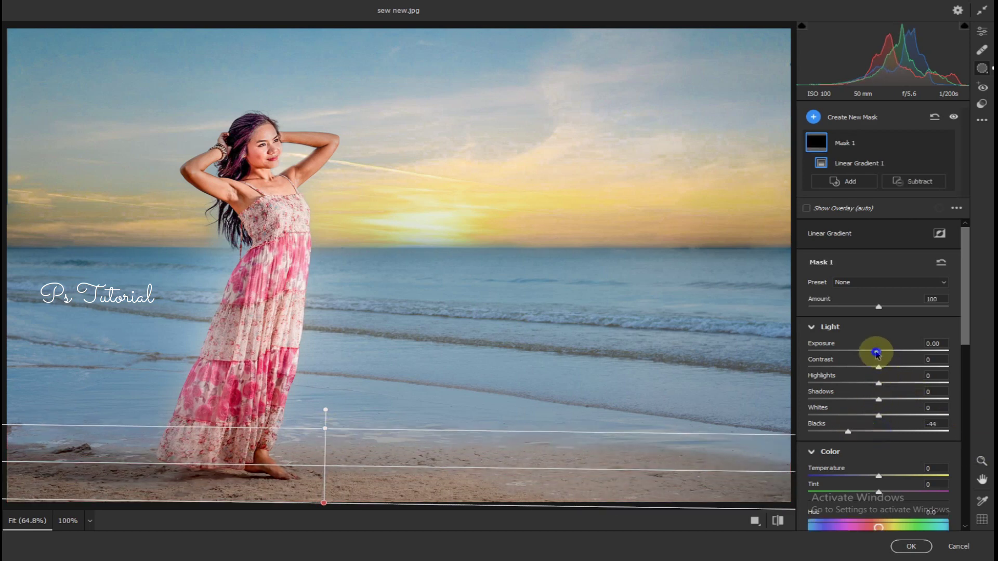
{"action": "left_click_drag", "start_coordinate": [875, 353], "coordinate": [870, 354]}
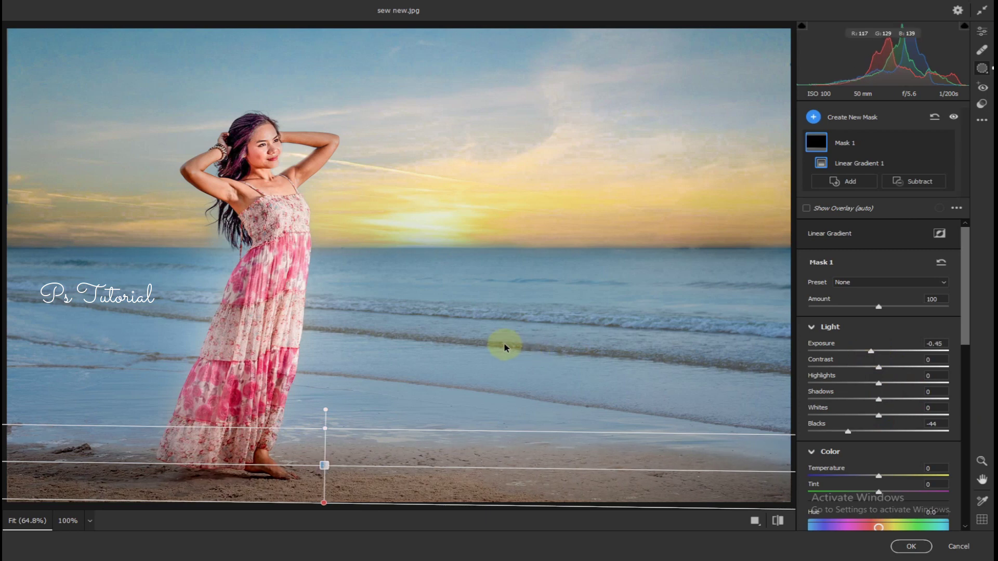
Extend the linear gradient upward from the sand into the shallow water and apply the Camera Raw edits
{"action": "key", "text": "ctrl+minus"}
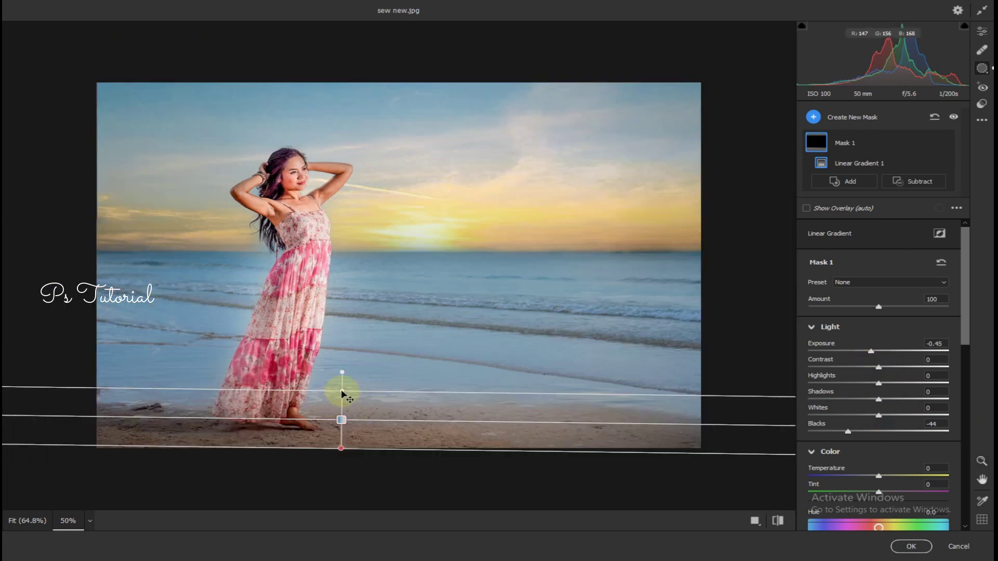
{"action": "left_click_drag", "start_coordinate": [341, 392], "coordinate": [343, 370]}
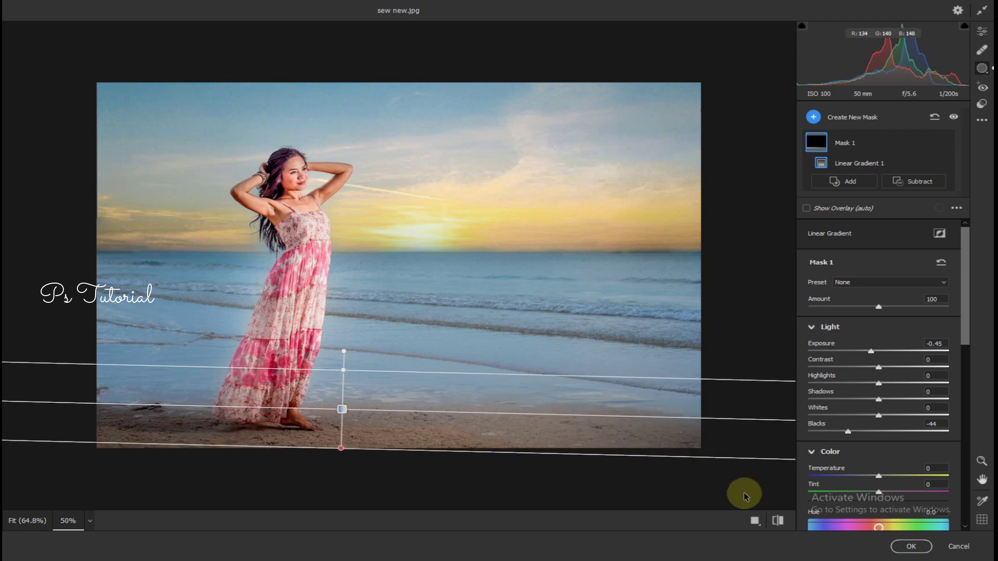
{"action": "left_click", "coordinate": [909, 548]}
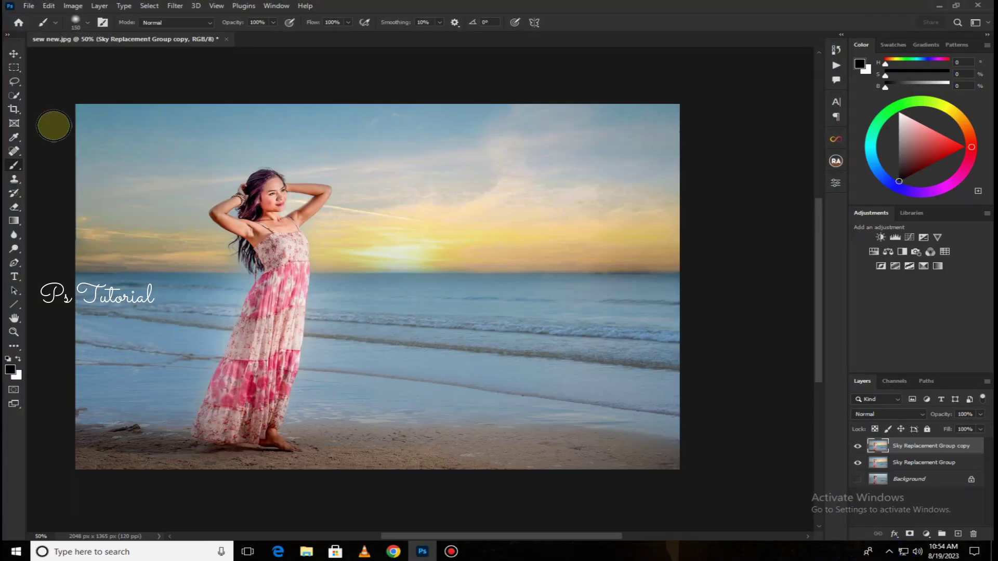
Open the duplicated layer in the Camera Raw Filter and raise the magentas' saturation to +53 in the Color Mixer
{"action": "left_click", "coordinate": [175, 6]}
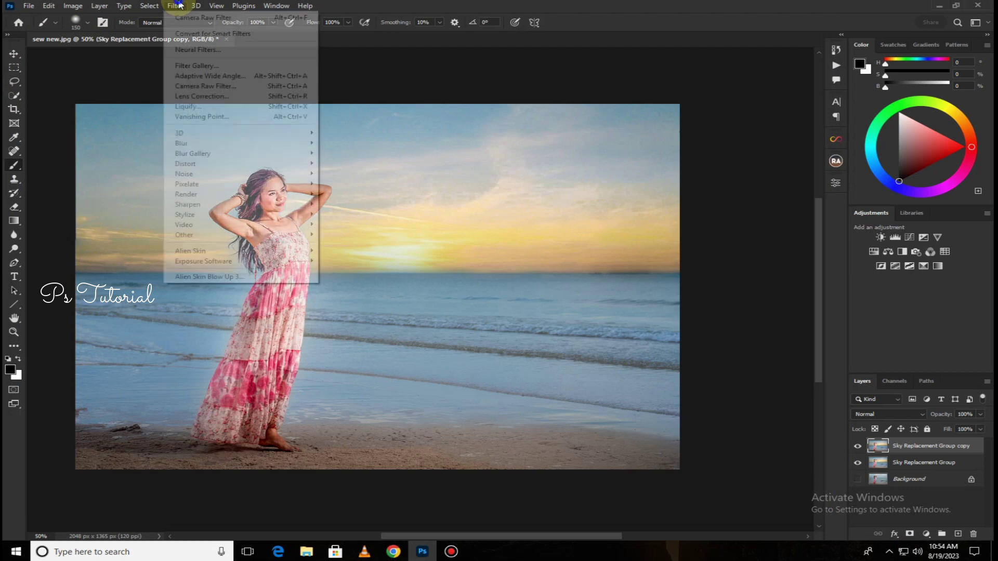
{"action": "left_click", "coordinate": [203, 86]}
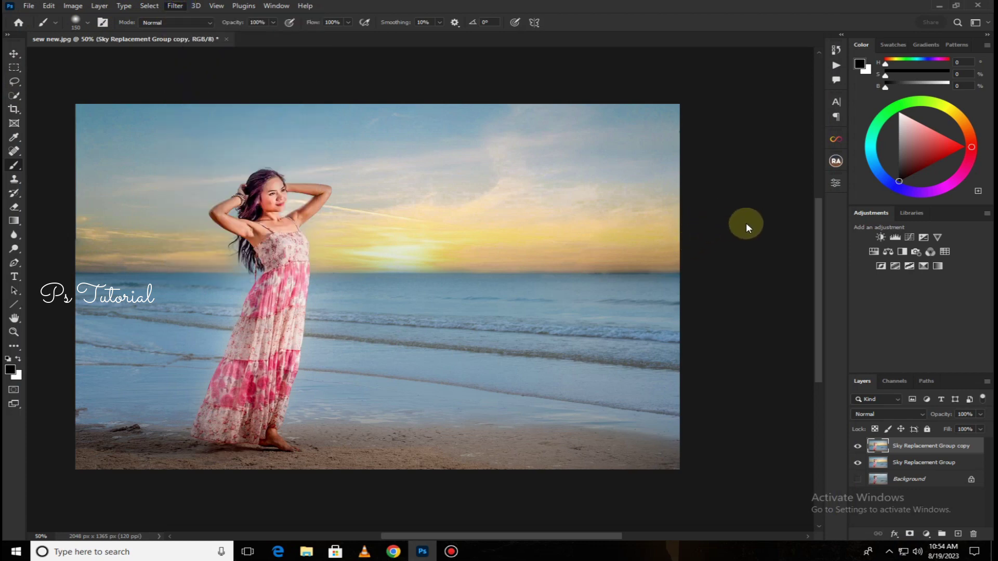
{"action": "scroll", "coordinate": [912, 414], "scroll_direction": "down", "scroll_amount": 10}
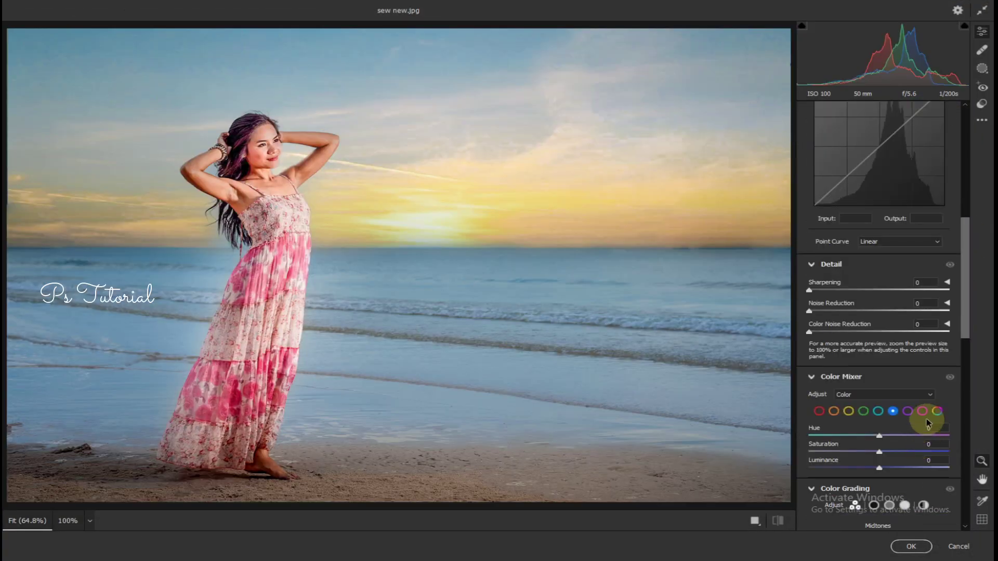
{"action": "left_click", "coordinate": [923, 416]}
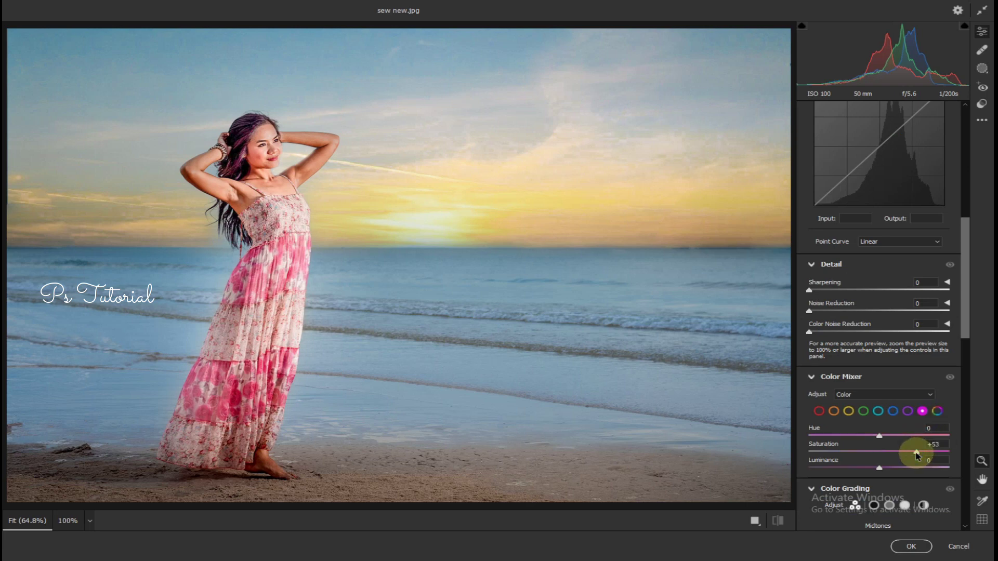
Add a large radial gradient mask over the sky to the right of the sunset, extending past the image edges
{"action": "scroll", "coordinate": [903, 359], "scroll_direction": "up", "scroll_amount": 2}
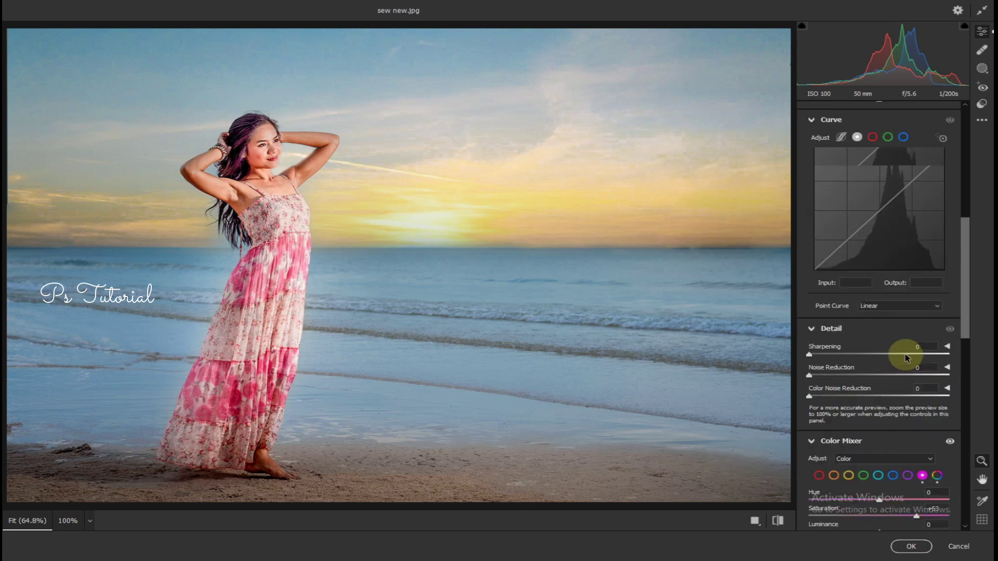
{"action": "scroll", "coordinate": [906, 358], "scroll_direction": "up", "scroll_amount": 5}
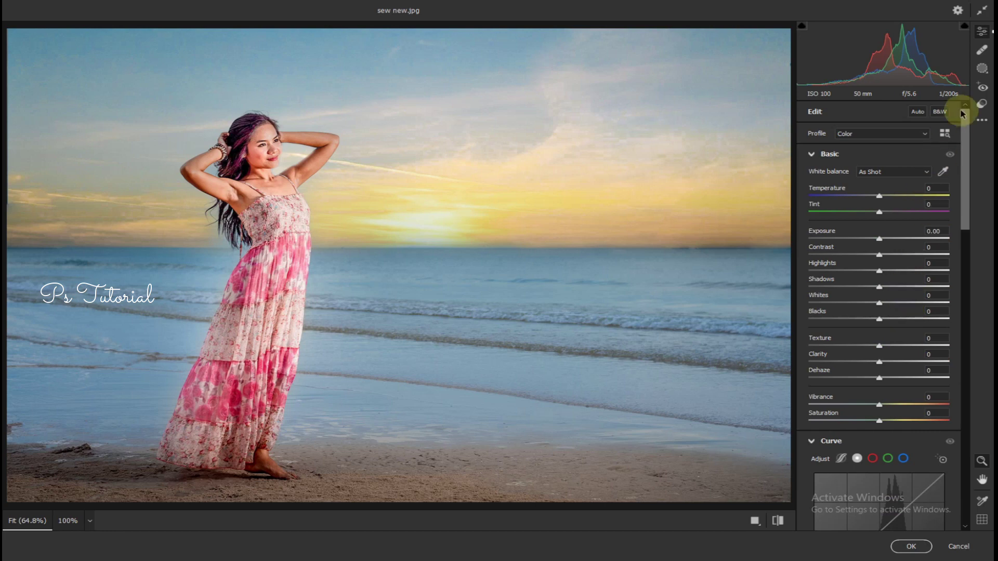
{"action": "left_click", "coordinate": [982, 69]}
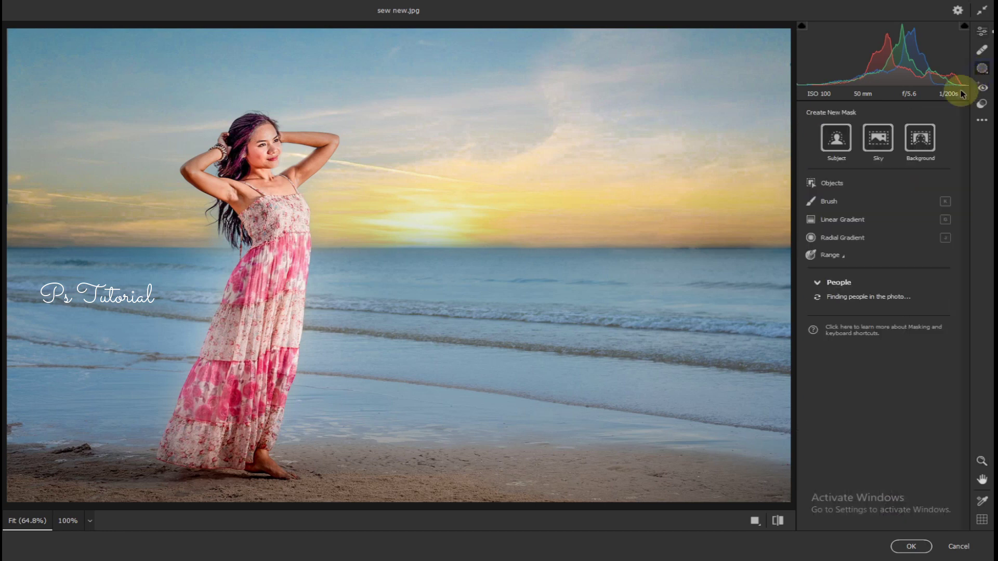
{"action": "left_click", "coordinate": [838, 238]}
{"action": "key", "text": "ctrl+minus"}
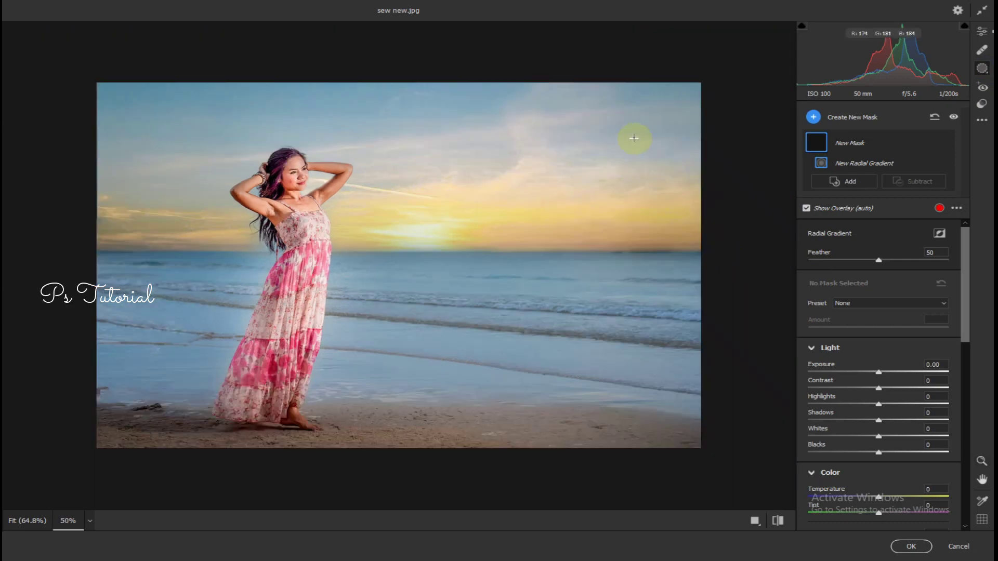
{"action": "left_click_drag", "start_coordinate": [634, 138], "coordinate": [736, 246]}
Set the radial mask's Temperature to +13 and Whites to +28, and apply the Camera Raw edits
{"action": "left_click_drag", "start_coordinate": [877, 499], "coordinate": [879, 500]}
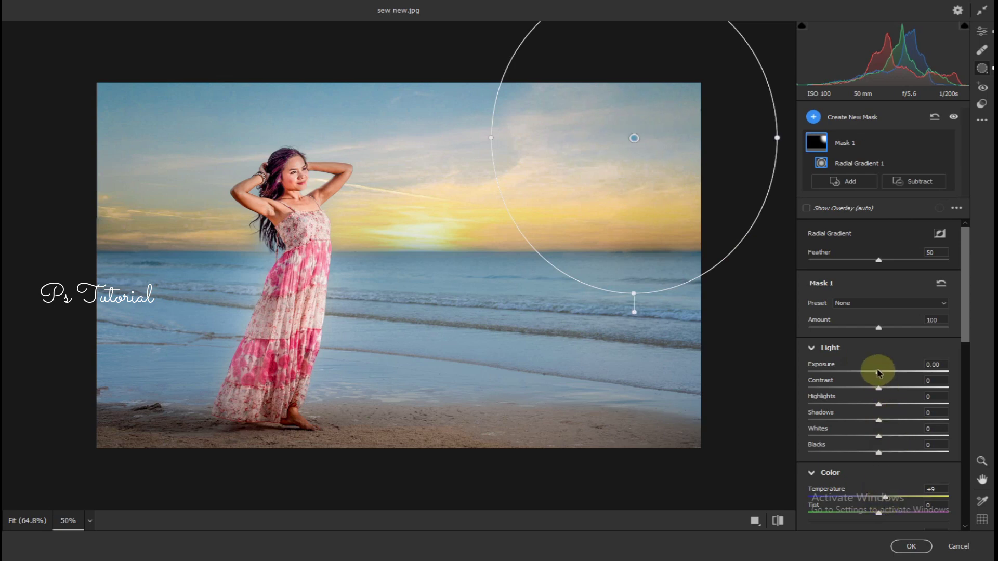
{"action": "left_click_drag", "start_coordinate": [885, 442], "coordinate": [901, 444]}
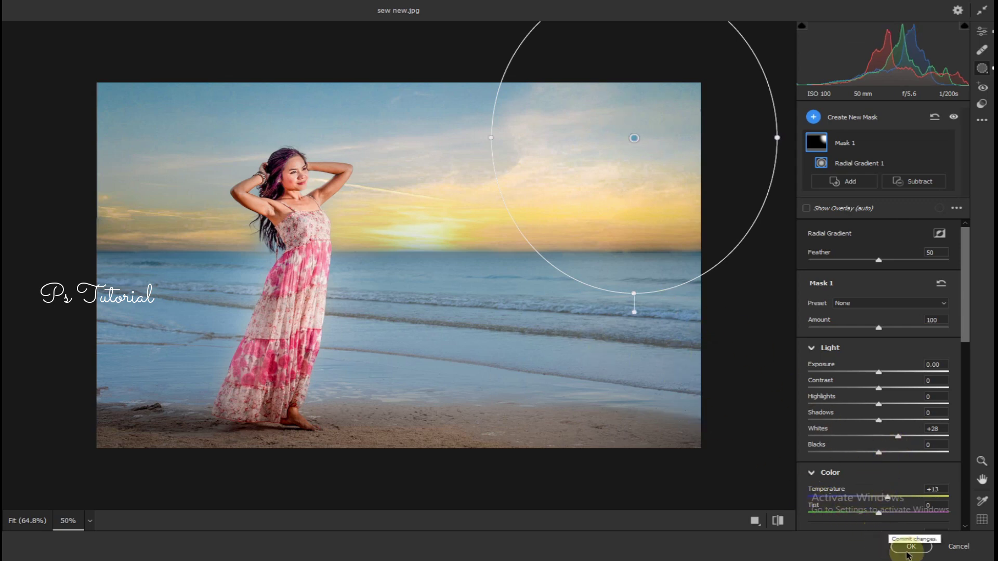
{"action": "left_click", "coordinate": [910, 547]}
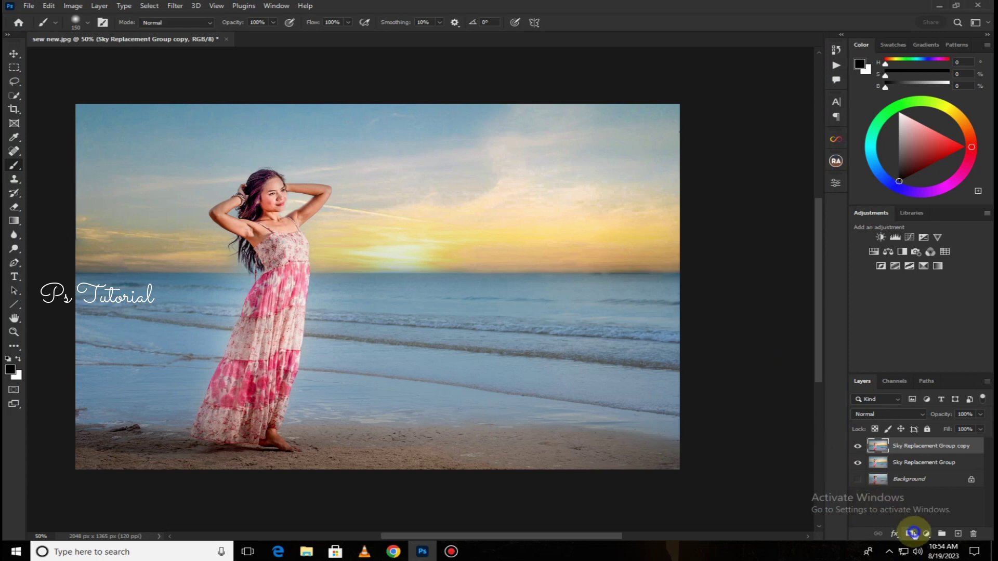
Add a layer mask to the Sky Replacement Group copy and paint the edit off the woman's face and shoulders with a smaller black brush
{"action": "left_click", "coordinate": [914, 533]}
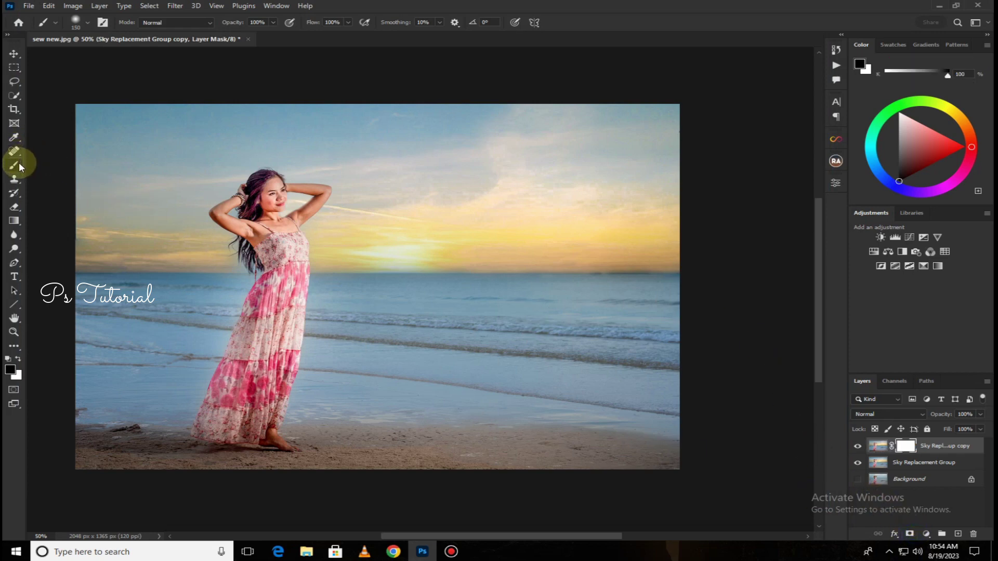
{"action": "key", "text": "bracketleft"}
{"action": "key", "text": "bracketleft"}
{"action": "key", "text": "bracketleft"}
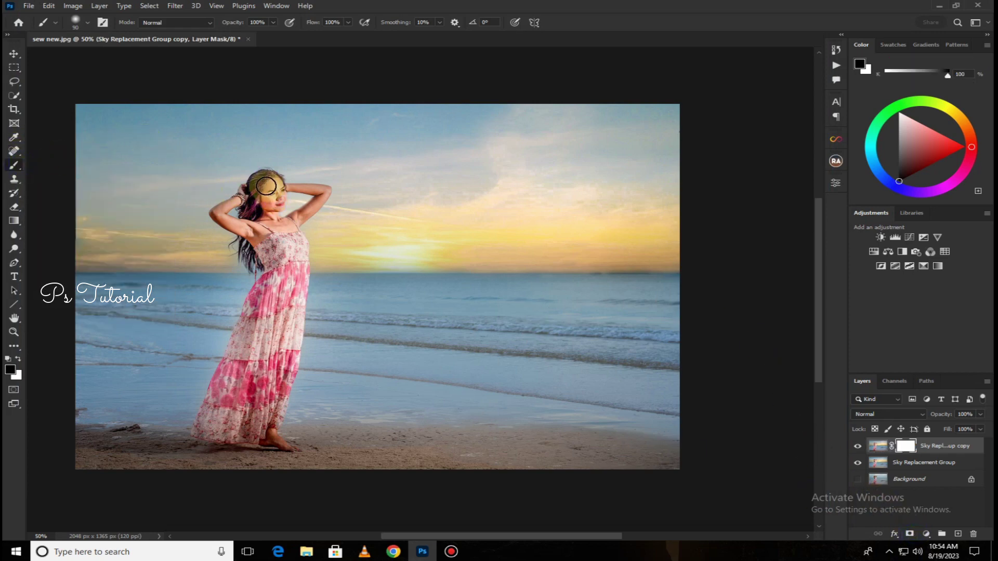
{"action": "mouse_move", "coordinate": [266, 185]}
{"action": "left_mouse_down"}
{"action": "mouse_move", "coordinate": [258, 194]}
{"action": "mouse_move", "coordinate": [273, 198]}
{"action": "left_mouse_up"}
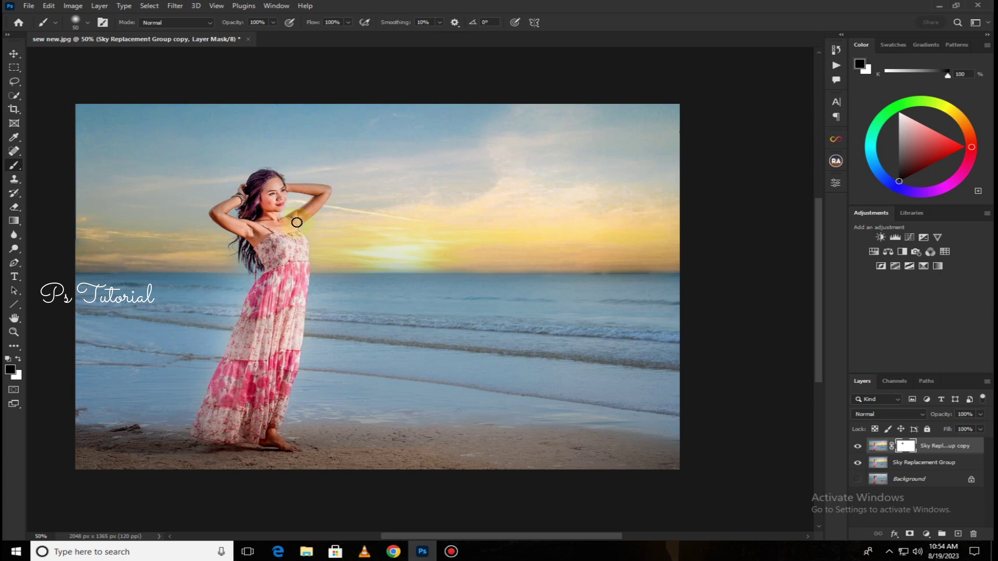
{"action": "left_click_drag", "start_coordinate": [271, 214], "coordinate": [259, 221]}
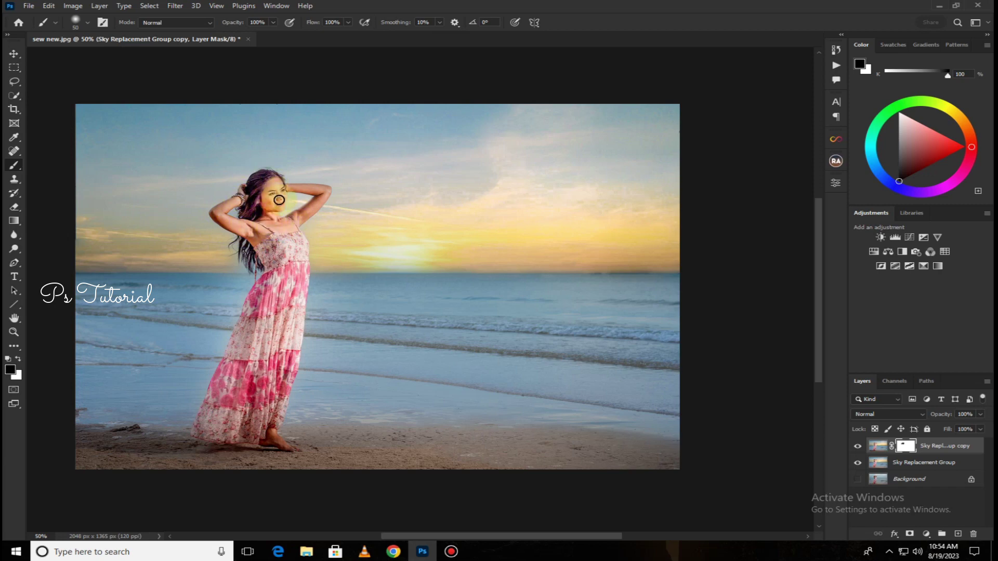
Choose the Spot Healing Brush and merge the masked copy down into Sky Replacement Group
{"action": "left_click", "coordinate": [15, 151]}
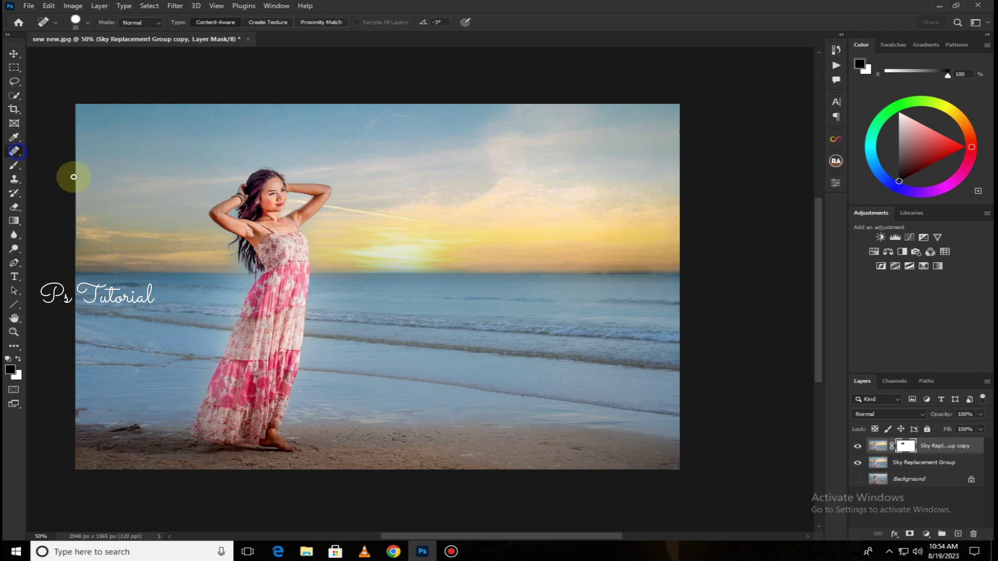
{"action": "key", "text": "ctrl+plus"}
{"action": "key", "text": "ctrl+plus"}
{"action": "key", "text": "ctrl+plus"}
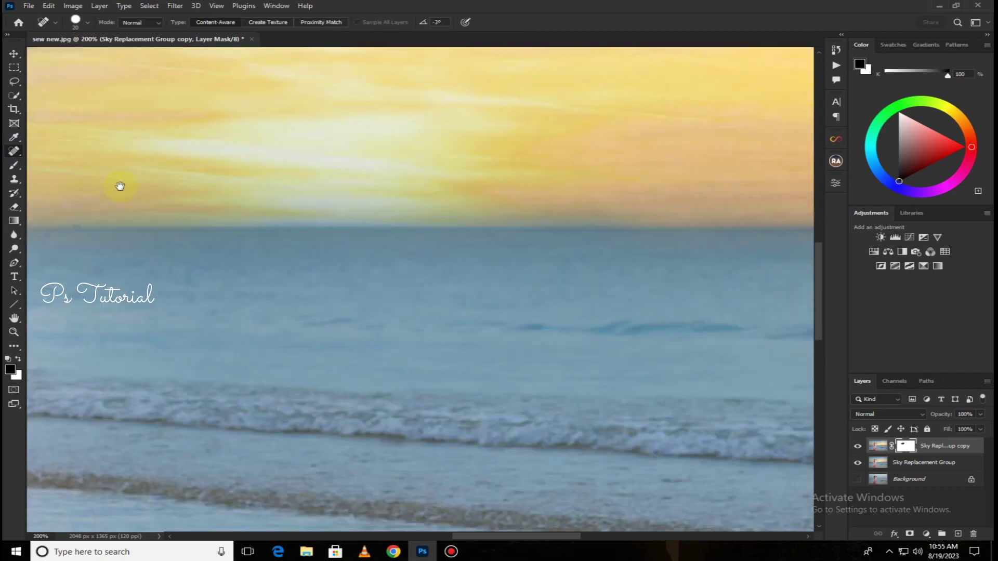
{"action": "left_click_drag", "start_coordinate": [145, 190], "coordinate": [593, 368]}
{"action": "right_click", "coordinate": [944, 445]}
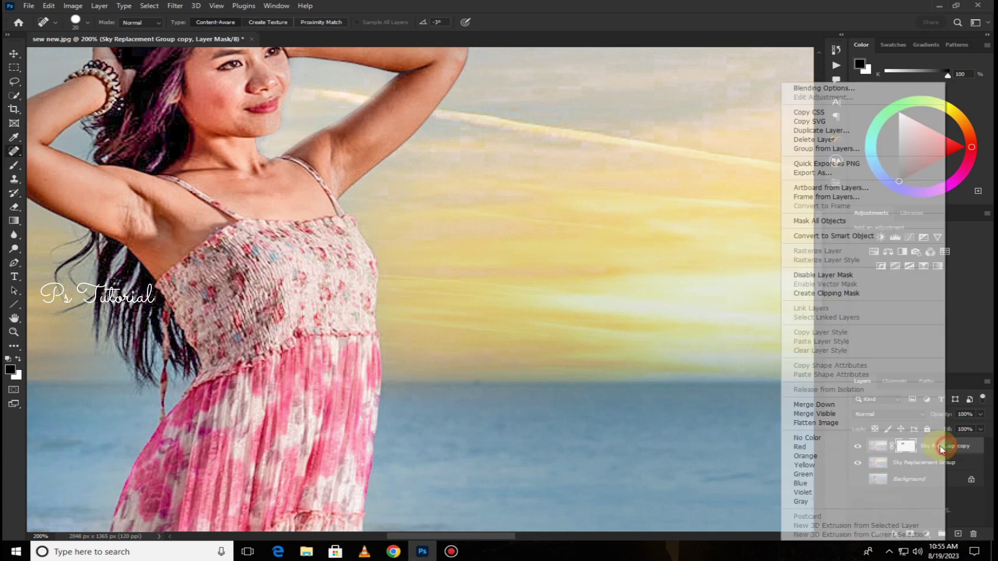
{"action": "left_click", "coordinate": [834, 405]}
Smooth the blemish on the woman's cheek with the Spot Healing Brush
{"action": "left_click_drag", "start_coordinate": [276, 187], "coordinate": [371, 289]}
{"action": "left_click_drag", "start_coordinate": [320, 211], "coordinate": [312, 204]}
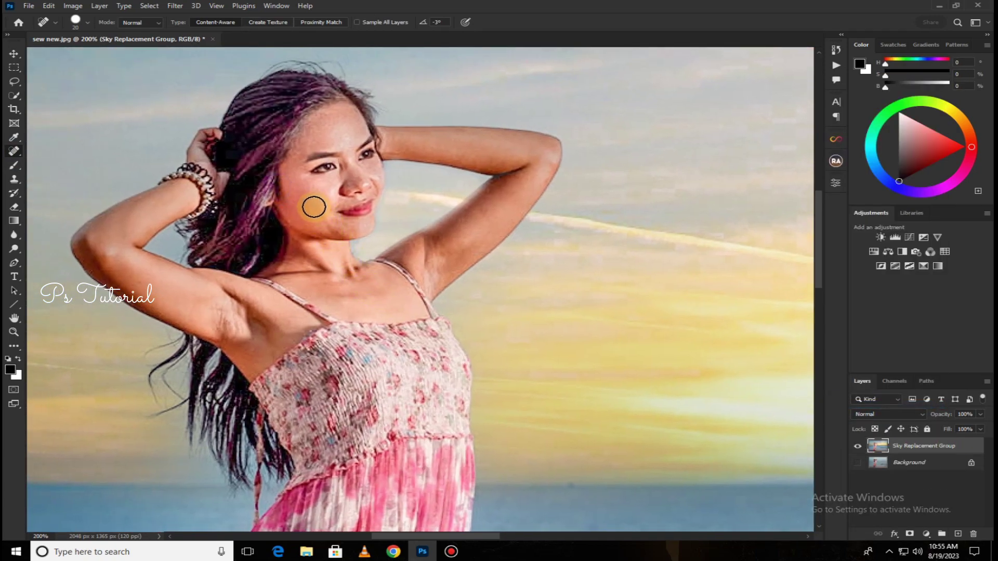
{"action": "scroll", "coordinate": [503, 344], "scroll_direction": "down", "scroll_amount": 4}
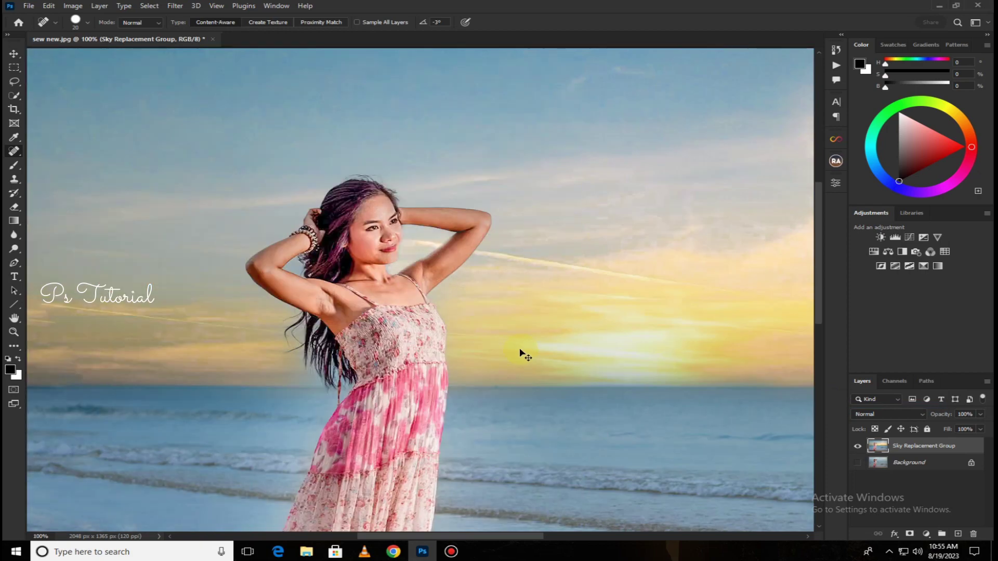
{"action": "left_click_drag", "start_coordinate": [487, 336], "coordinate": [386, 248]}
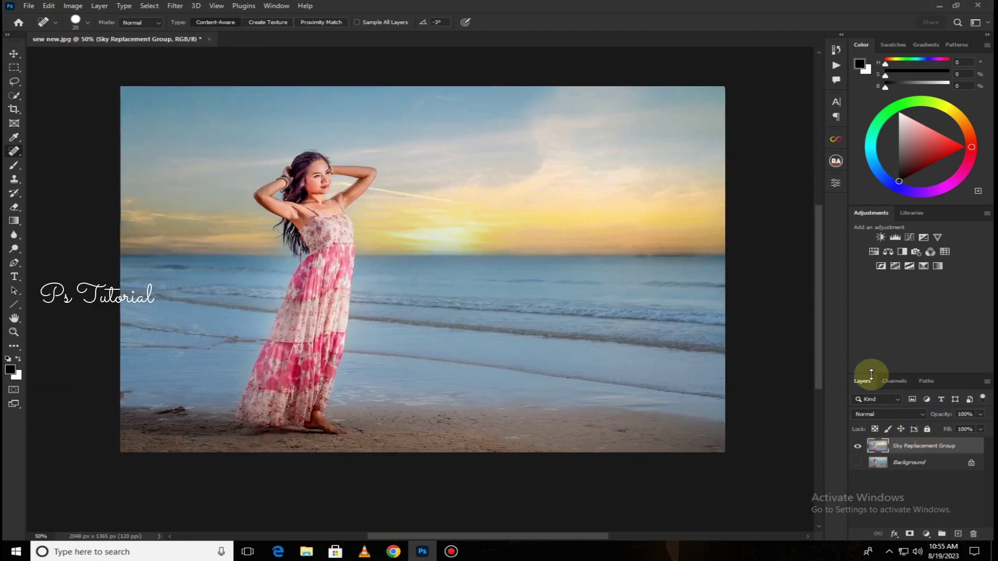
Duplicate Sky Replacement Group, add a Curves adjustment layer above the copy, and merge the visible layers
{"action": "left_click_drag", "start_coordinate": [942, 460], "coordinate": [957, 534]}
{"action": "left_click", "coordinate": [910, 238]}
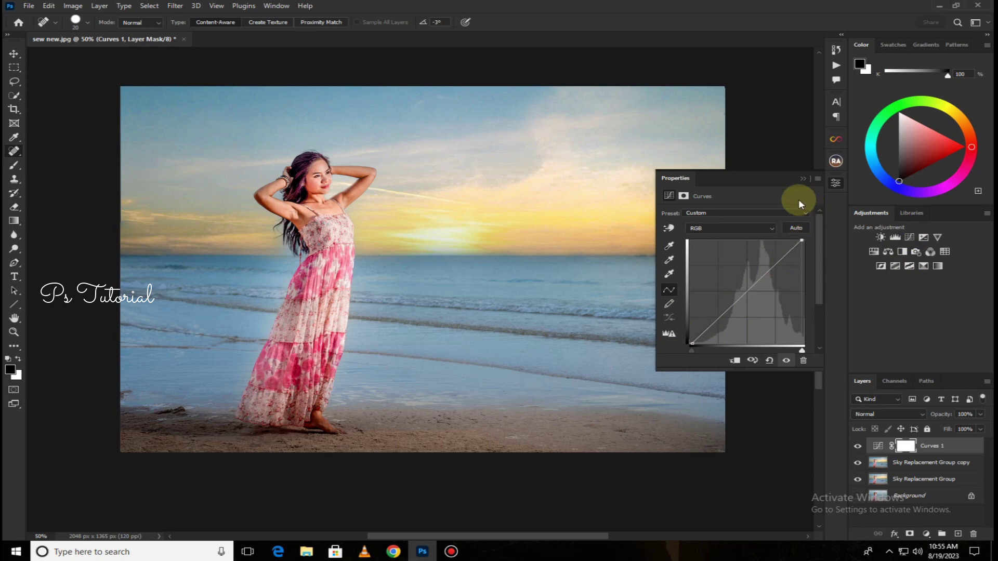
{"action": "left_click", "coordinate": [803, 178]}
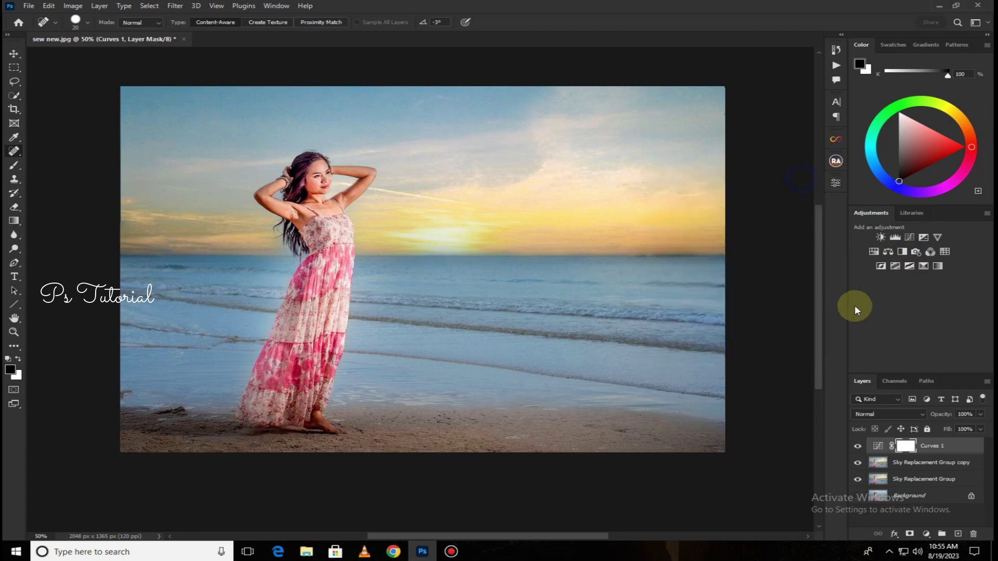
{"action": "right_click", "coordinate": [944, 447]}
{"action": "left_click", "coordinate": [847, 415]}
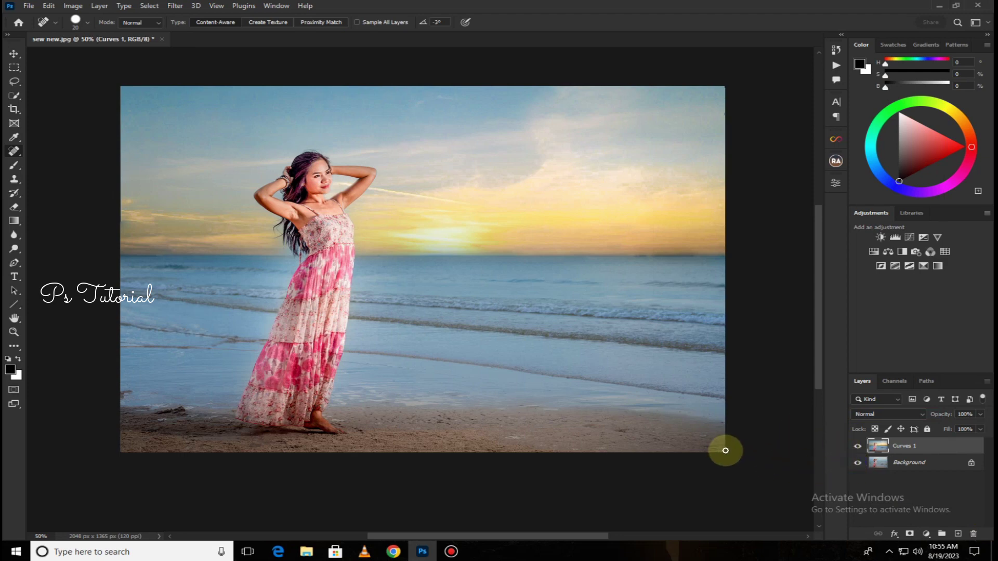
Toggle the merged Curves 1 layer's visibility to compare the retouched portrait with the original Background
{"action": "left_click", "coordinate": [857, 447]}
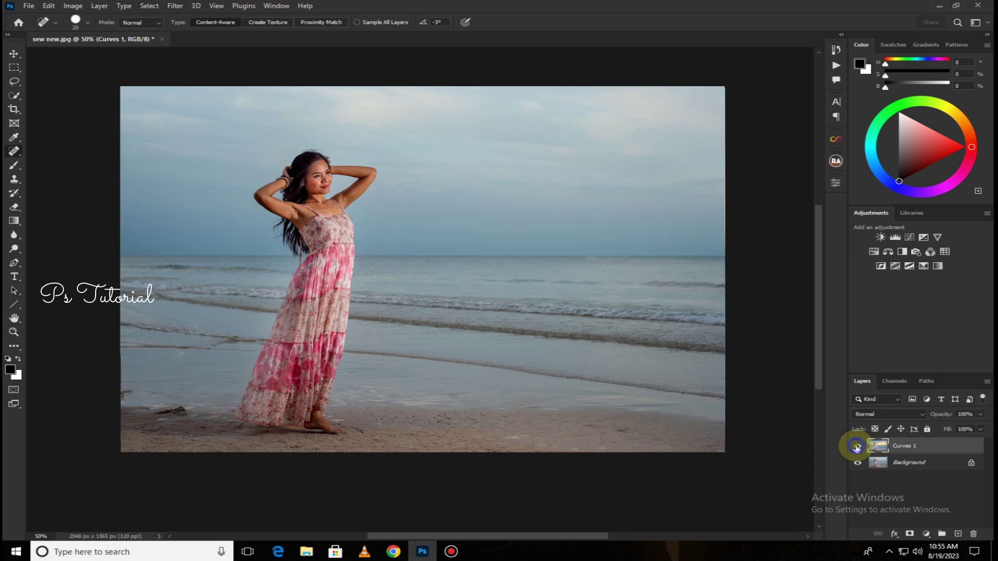
{"action": "left_click", "coordinate": [857, 446]}
{"action": "left_click", "coordinate": [857, 447]}
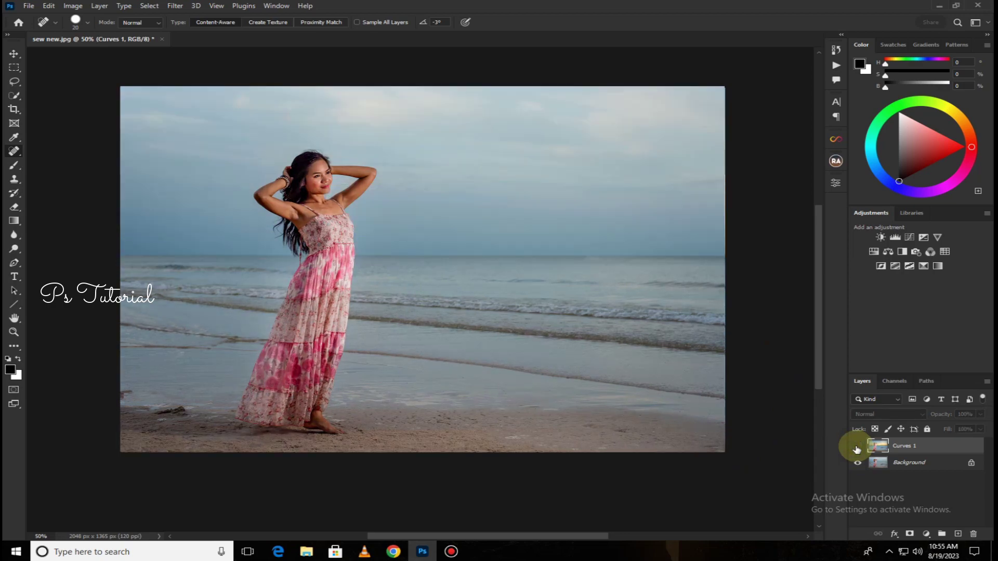